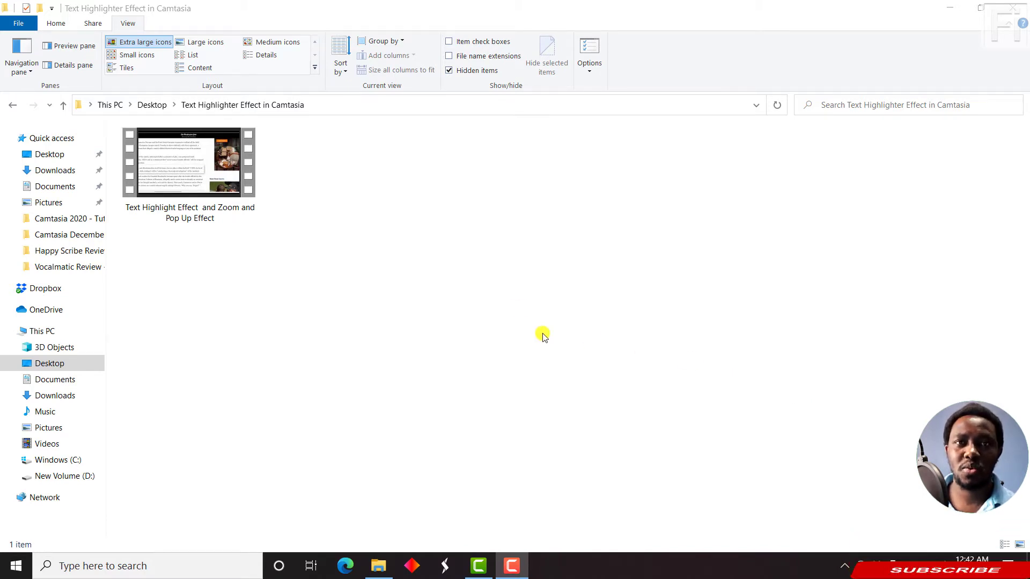
Select the finished Text Highlight Effect and Zoom and Pop Up Effect video in File Explorer.
left_click(149, 220)
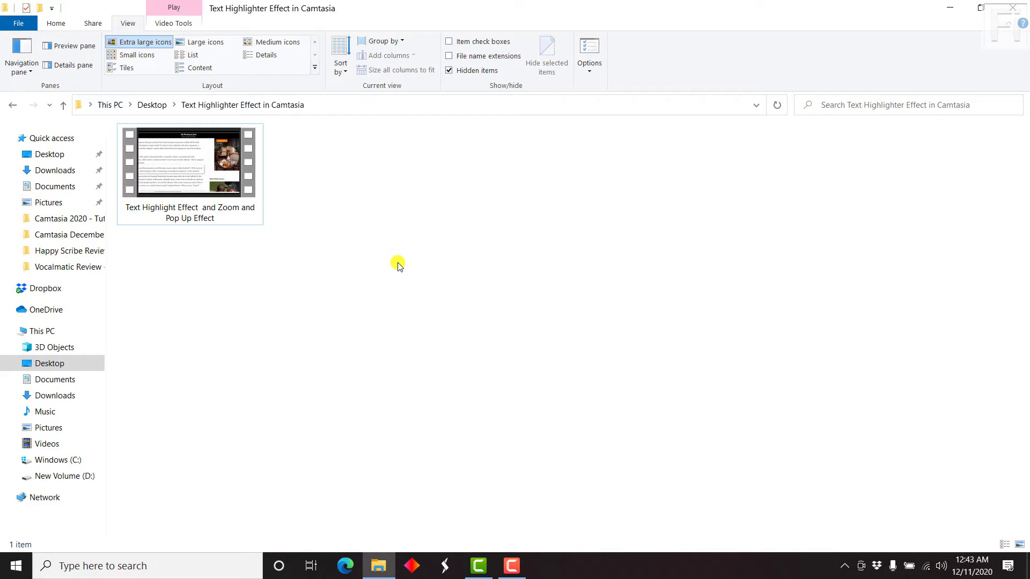
double_click(193, 173)
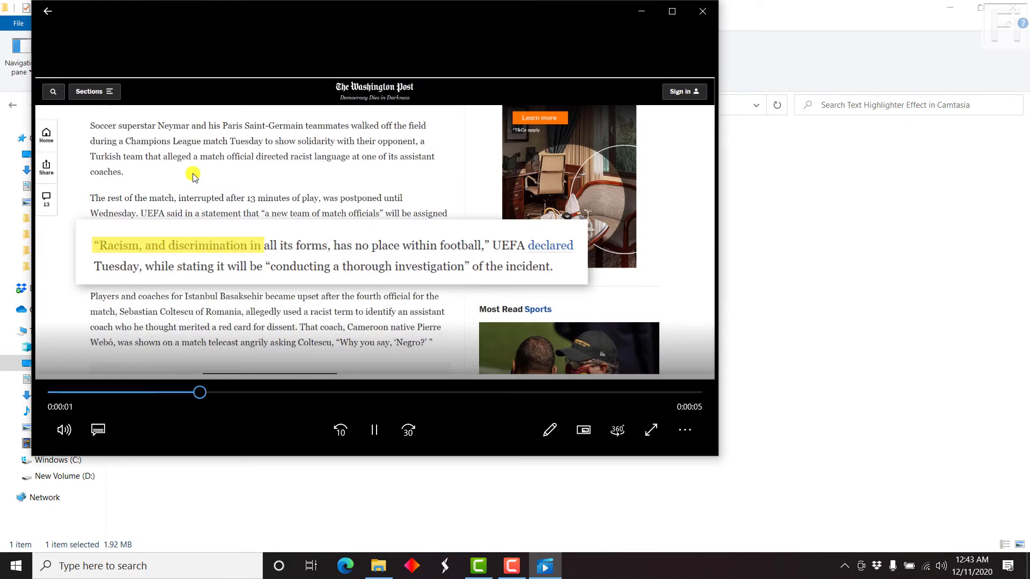
left_click(375, 431)
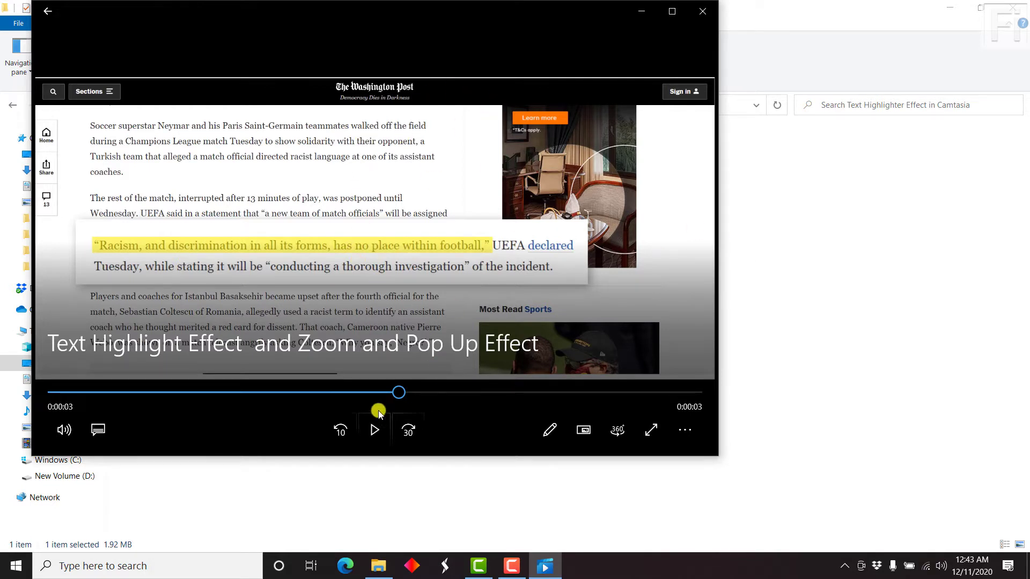
left_click(375, 430)
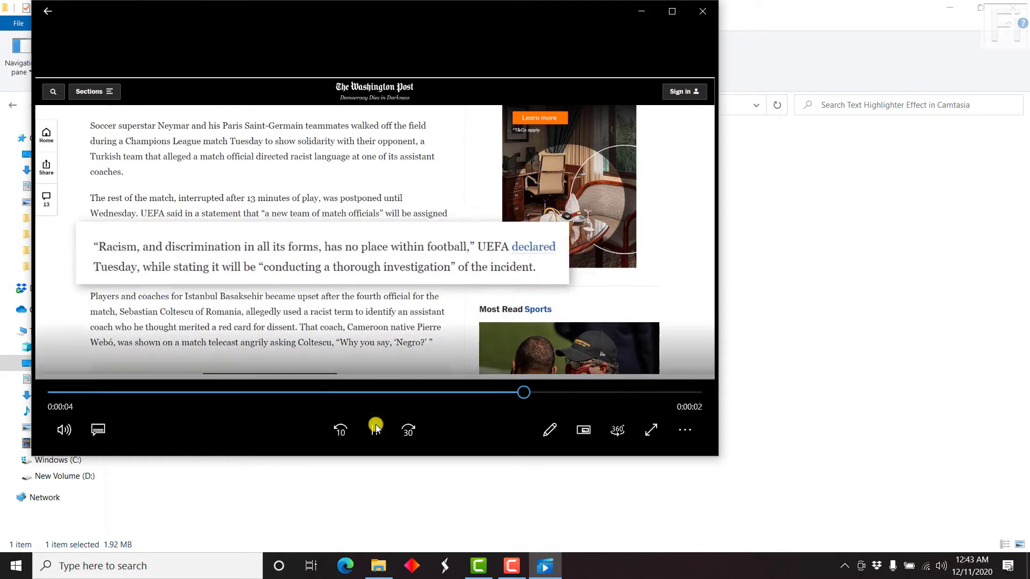
left_click(374, 431)
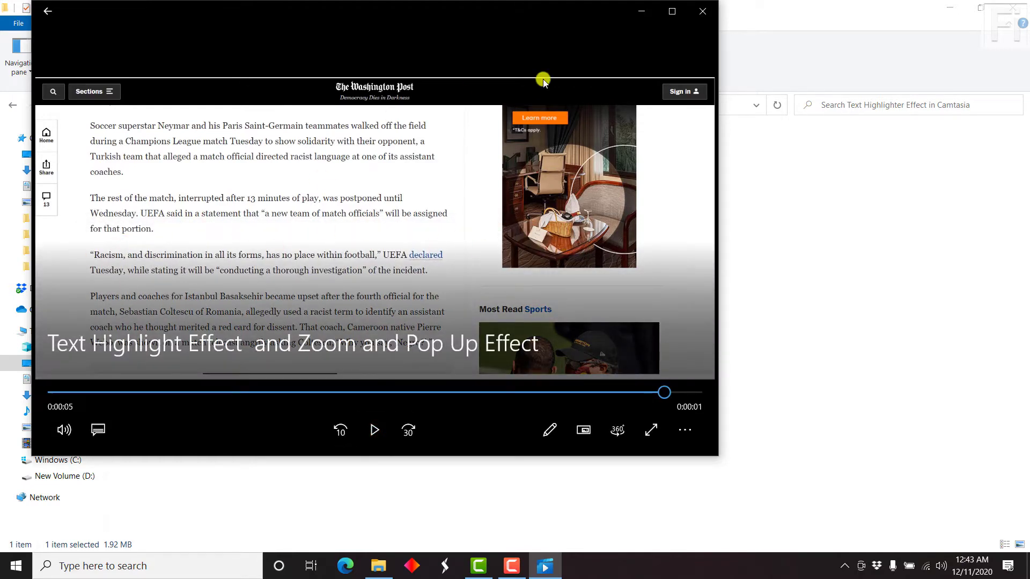
Return to the Camtasia project and preview the existing highlight effect on the timeline.
left_click(703, 10)
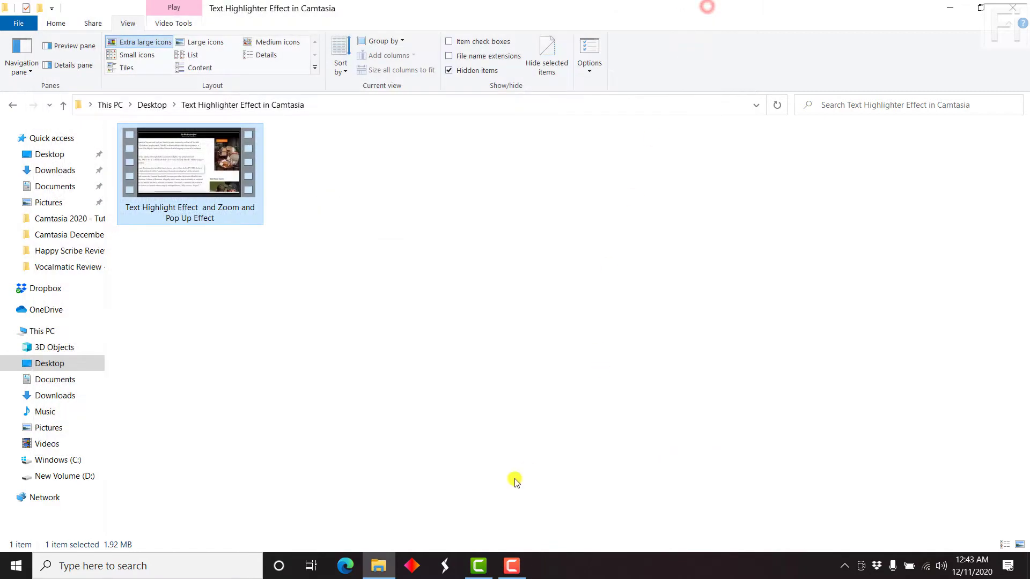
left_click(477, 565)
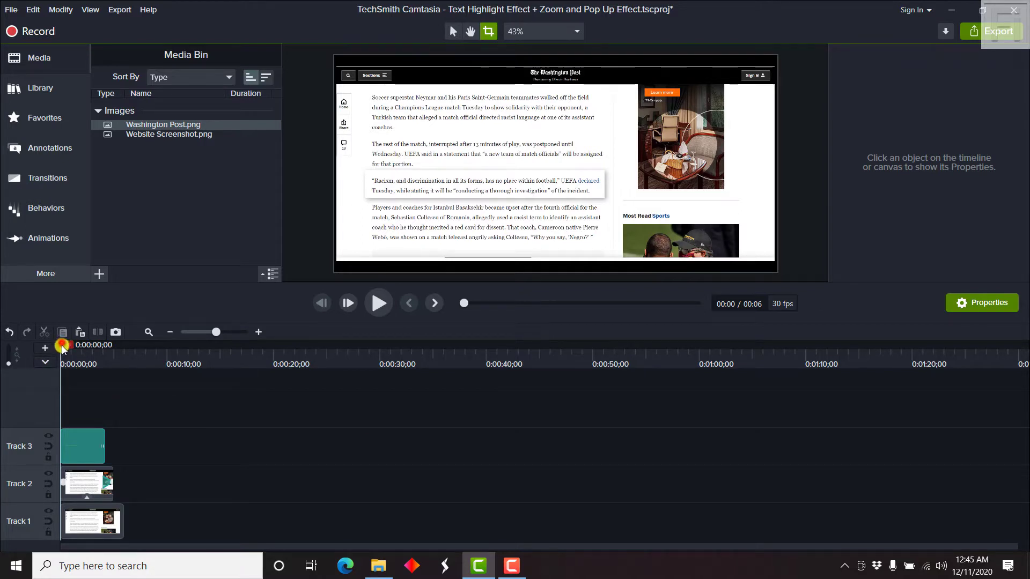
left_click_drag(62, 346, 158, 348)
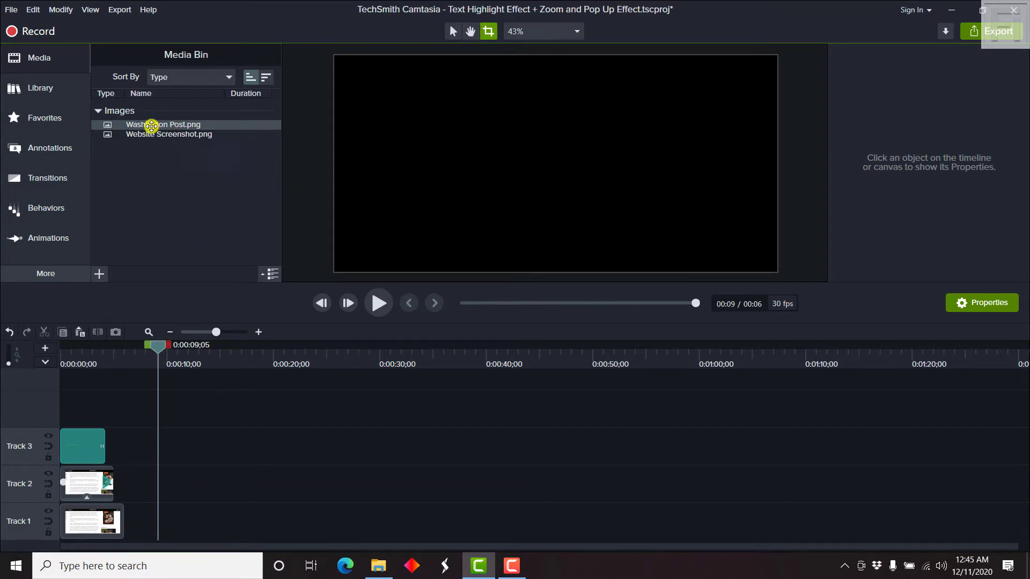
Add Washington Post.png at the playhead on Track 1 and paste a copy onto Track 2.
right_click(152, 127)
left_click(207, 139)
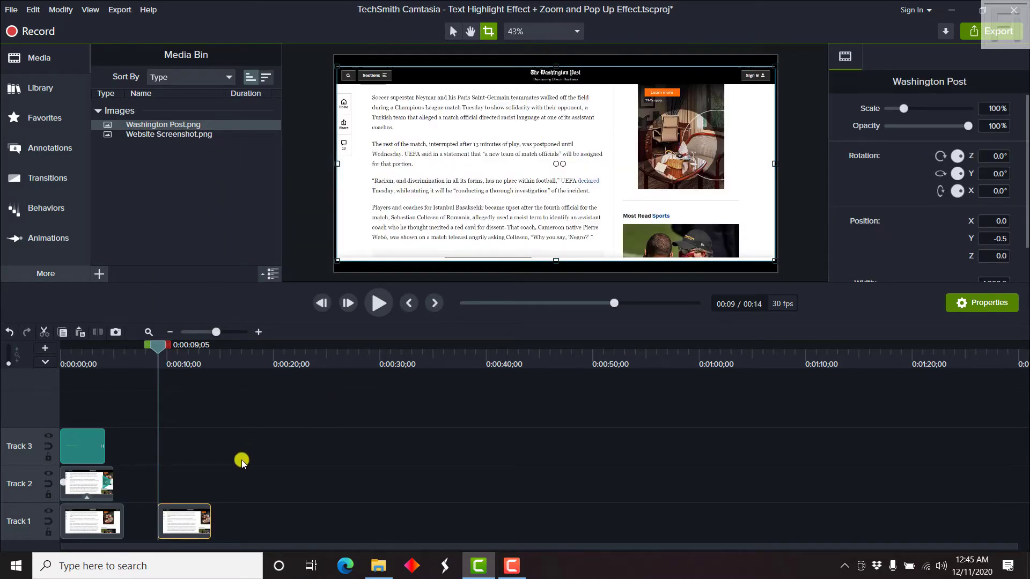
left_click(266, 527)
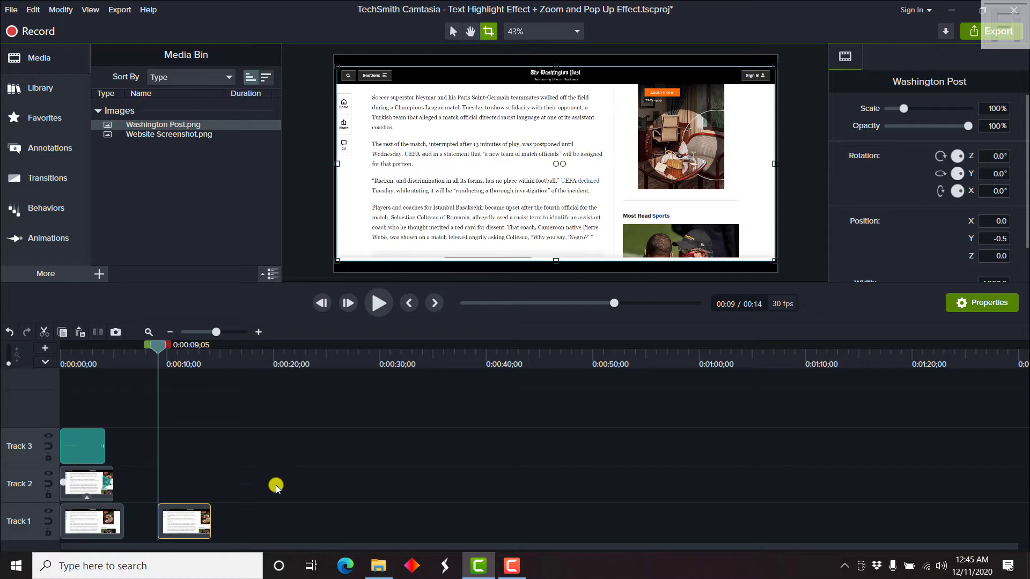
left_click(194, 520)
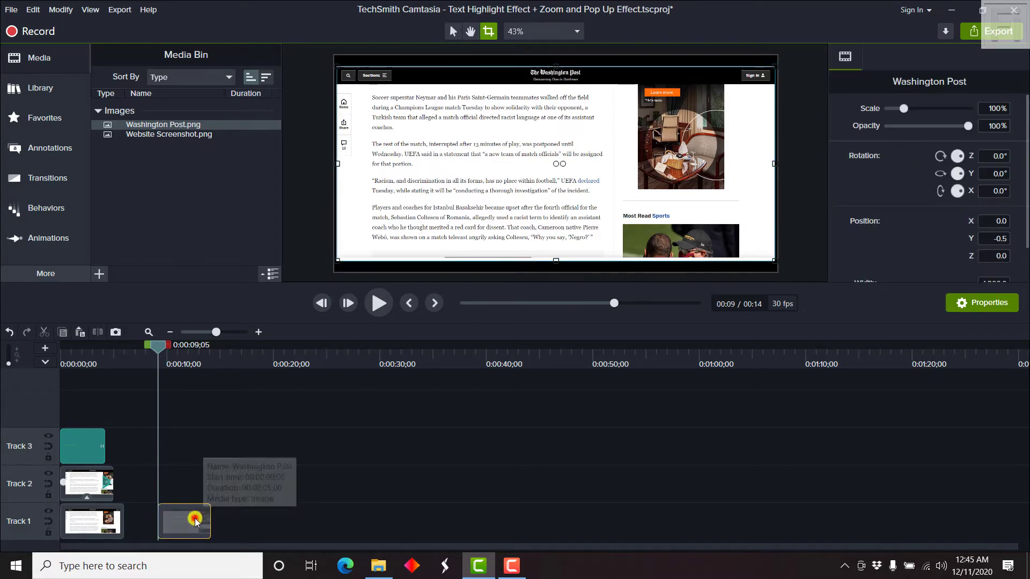
left_click(179, 489)
key("ctrl+v")
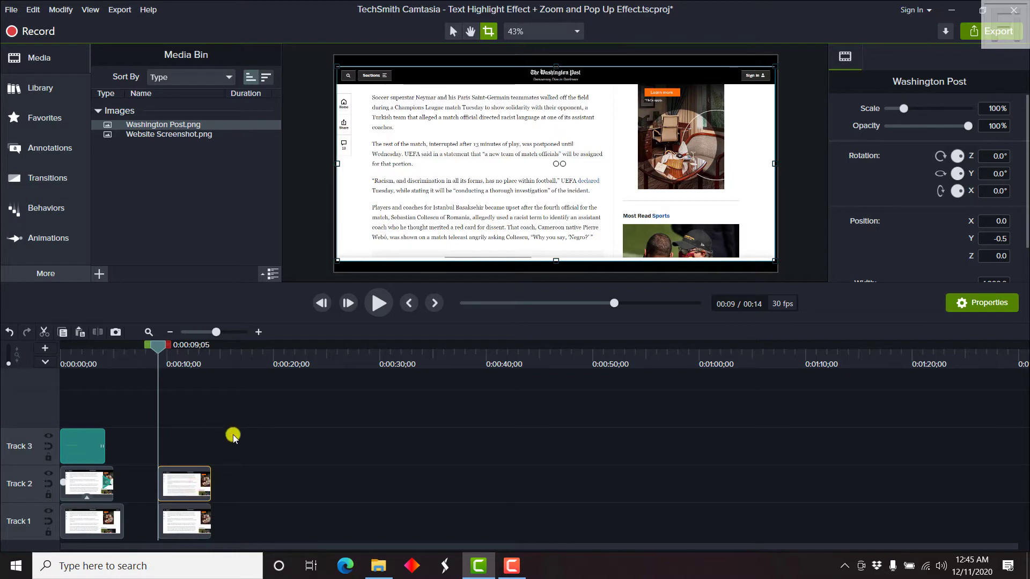
Crop the Track 2 copy on all four sides down to the UEFA quote paragraph.
left_click(455, 30)
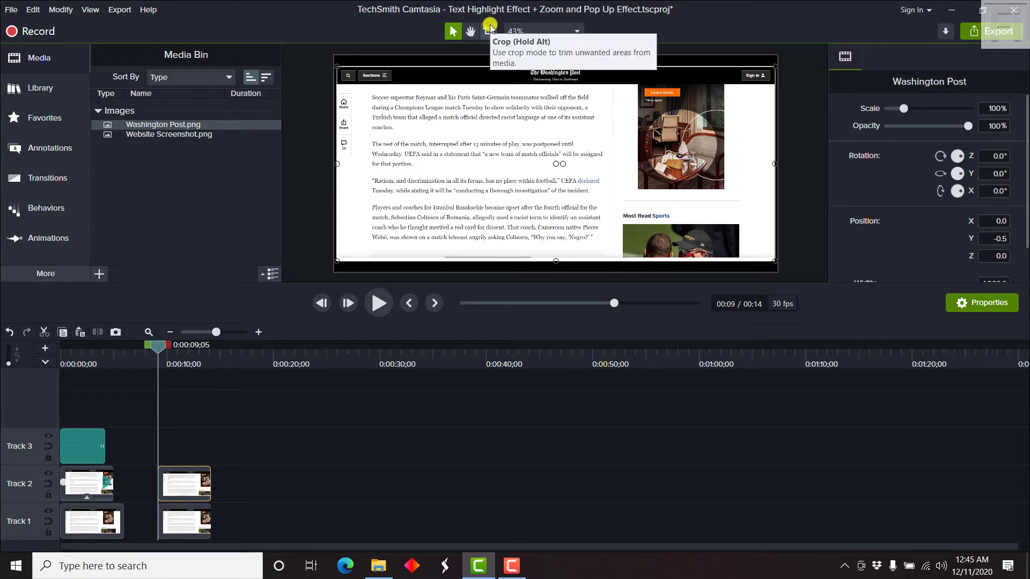
left_click(487, 31)
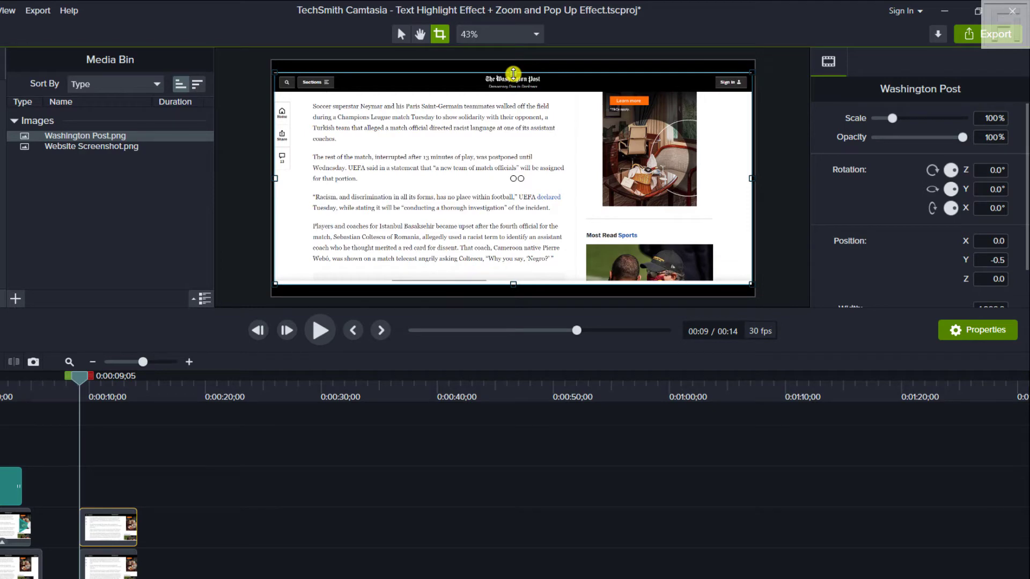
left_click_drag(512, 72, 532, 187)
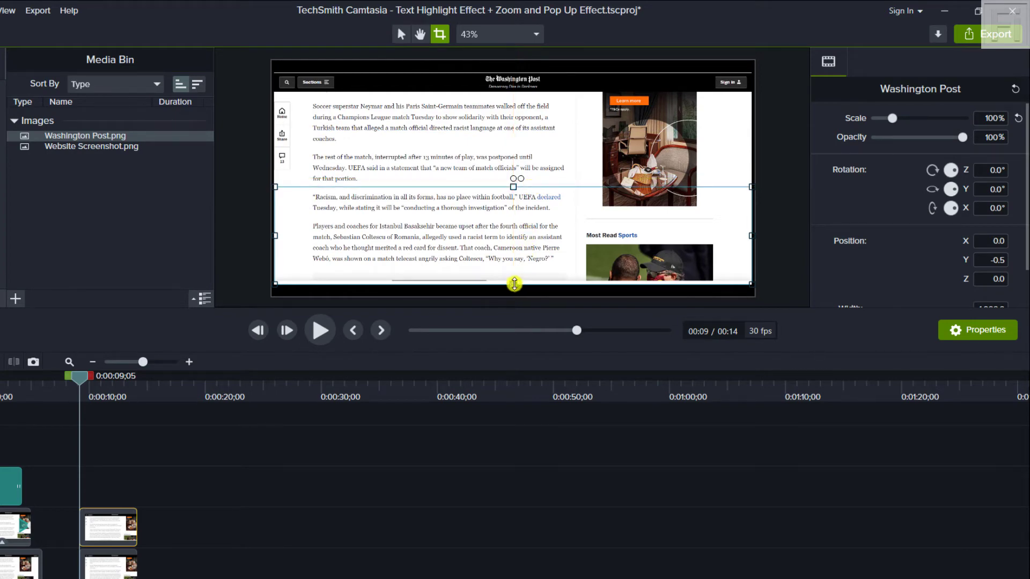
left_click_drag(513, 283, 500, 219)
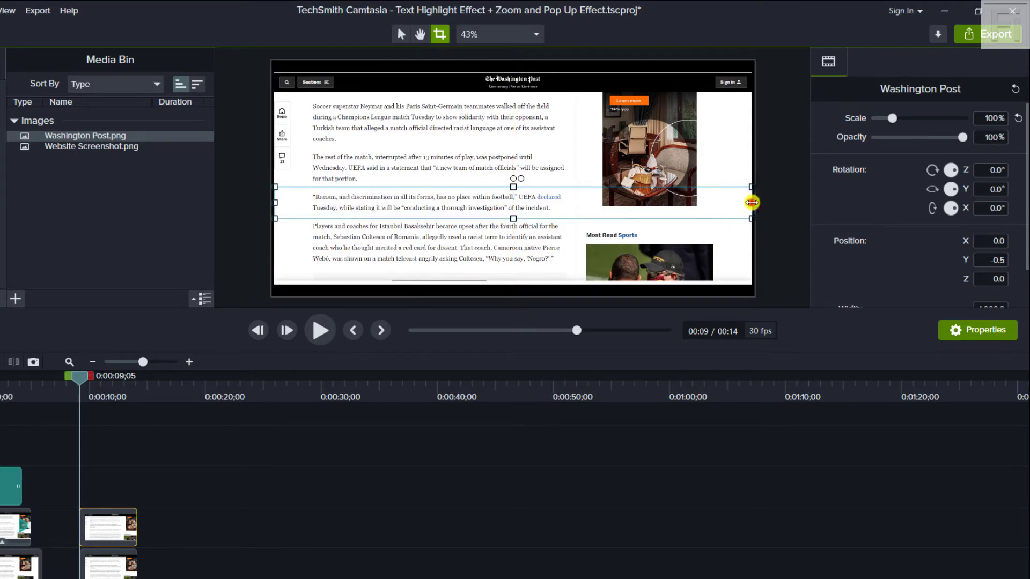
left_click_drag(751, 203, 574, 203)
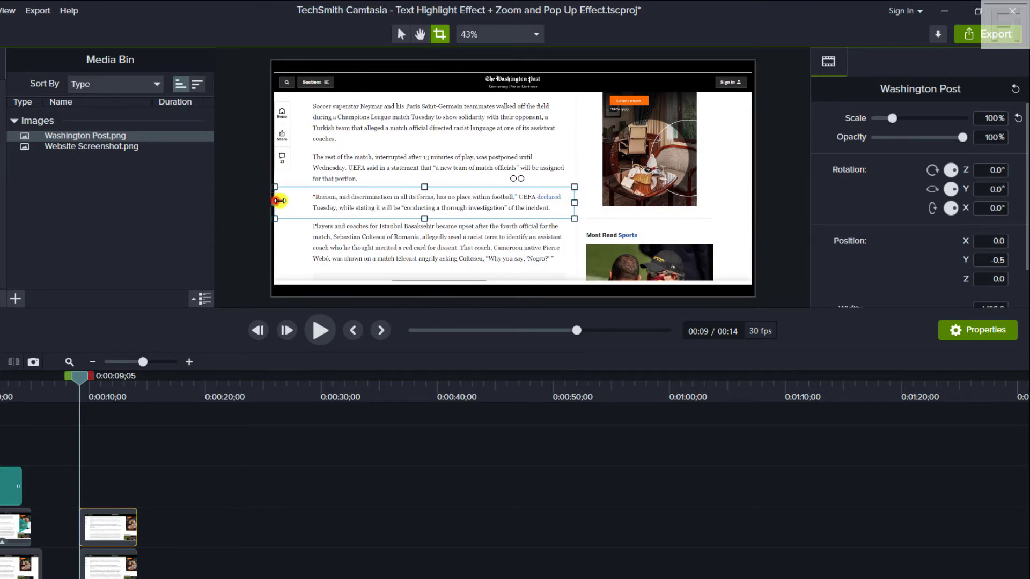
left_click_drag(276, 200, 306, 201)
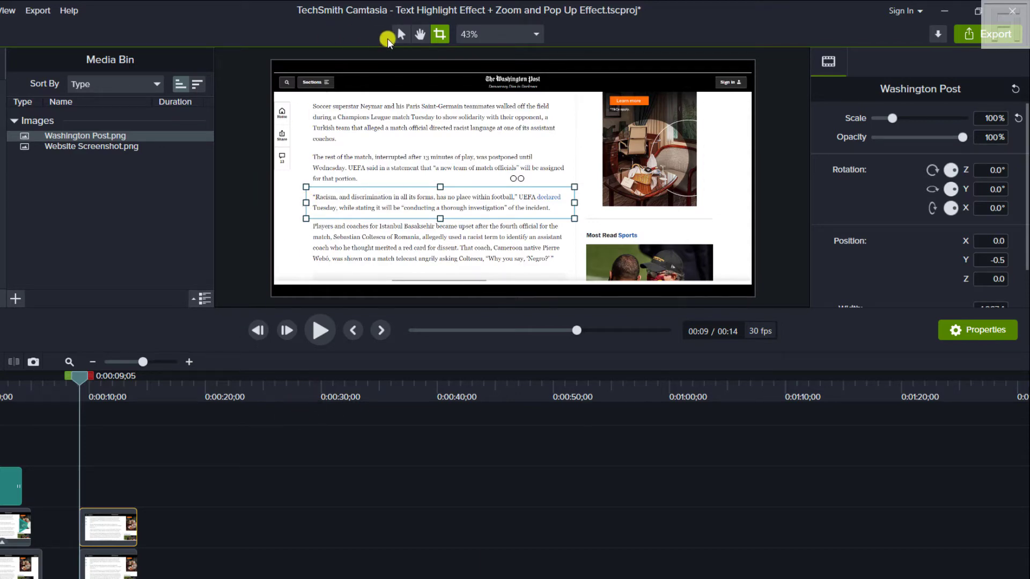
left_click(400, 38)
left_click(282, 456)
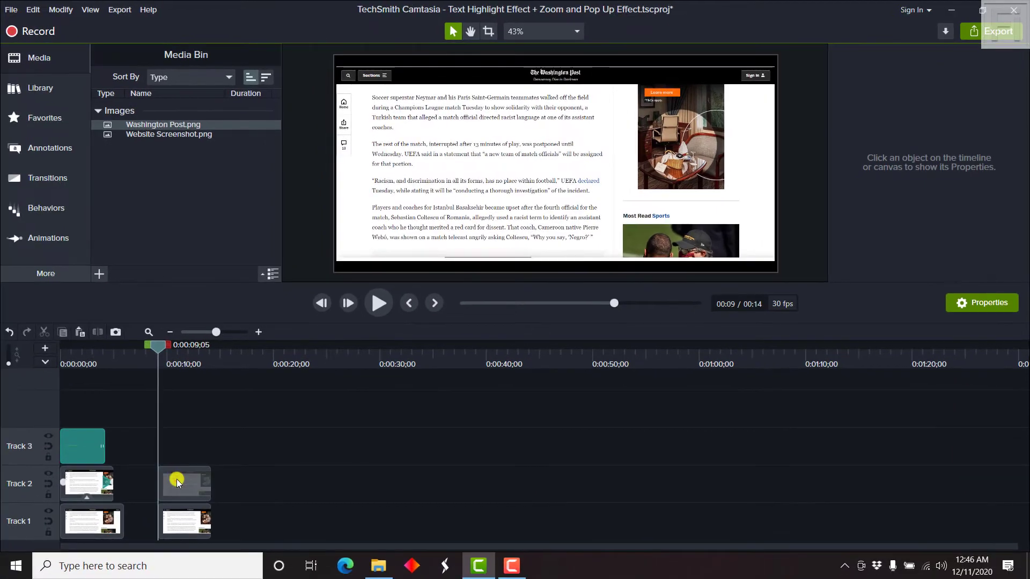
Apply a custom animation to the Track 2 quote clip that enlarges it so it pops out.
left_click(177, 481)
left_click(258, 332)
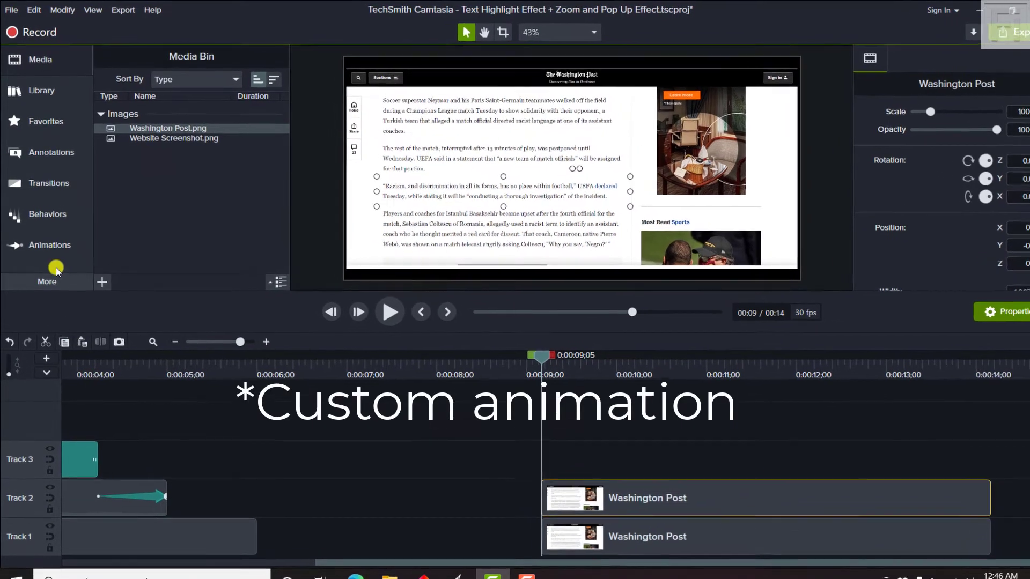
left_click(46, 251)
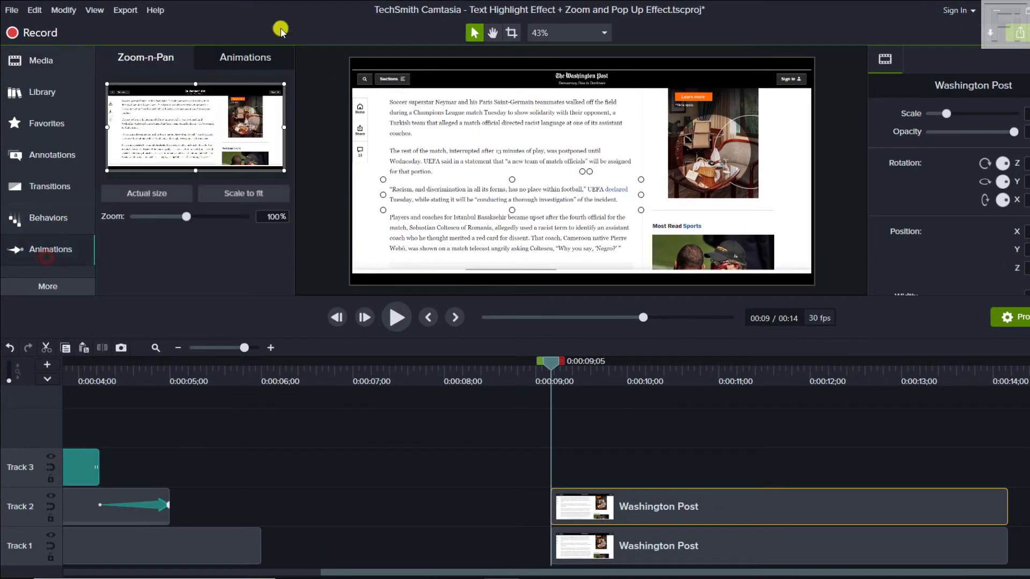
left_click(258, 59)
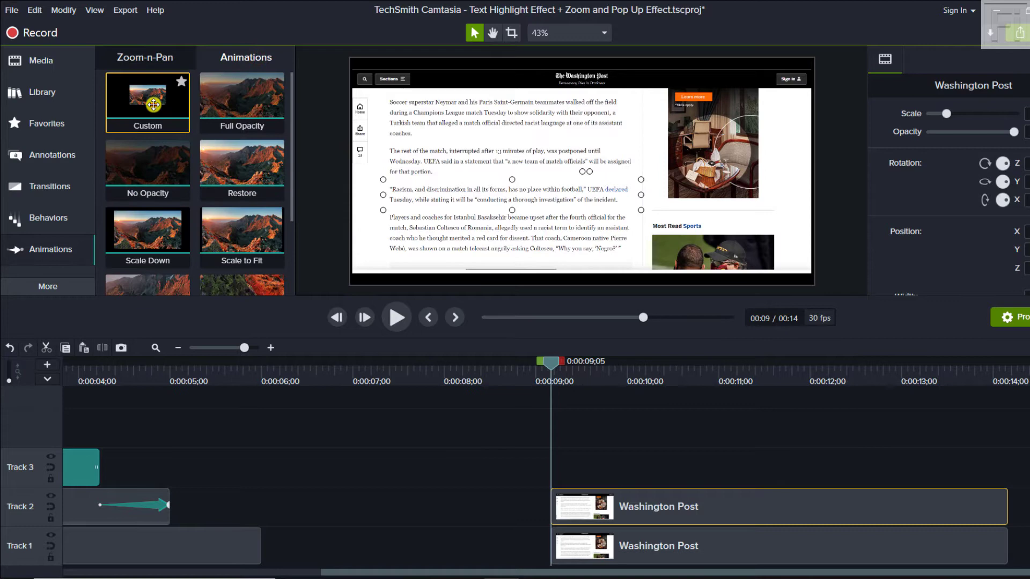
mouse_move(147, 97)
left_mouse_down()
mouse_move(604, 511)
mouse_move(647, 505)
mouse_move(570, 516)
left_mouse_up()
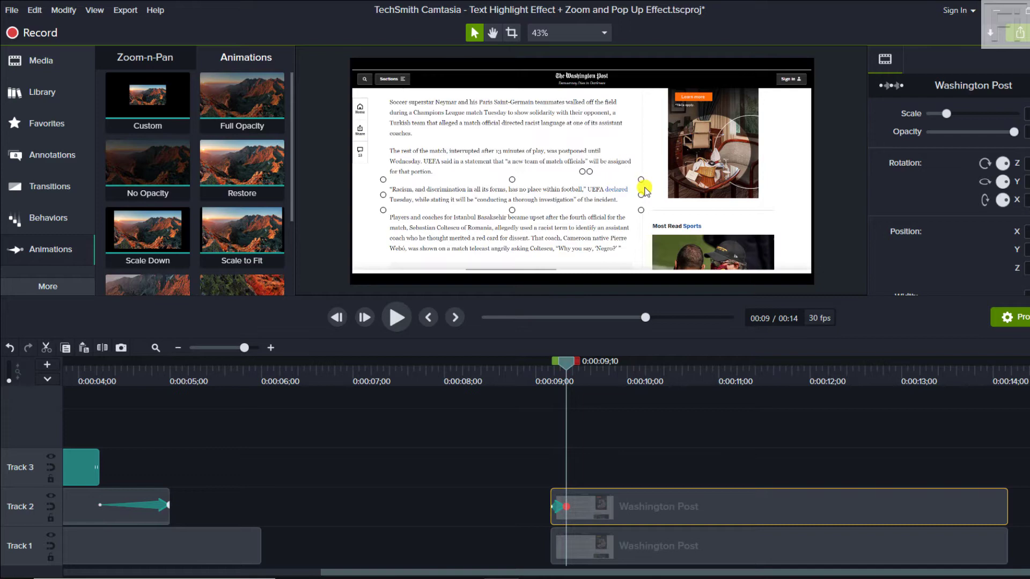
left_click_drag(643, 180, 660, 170)
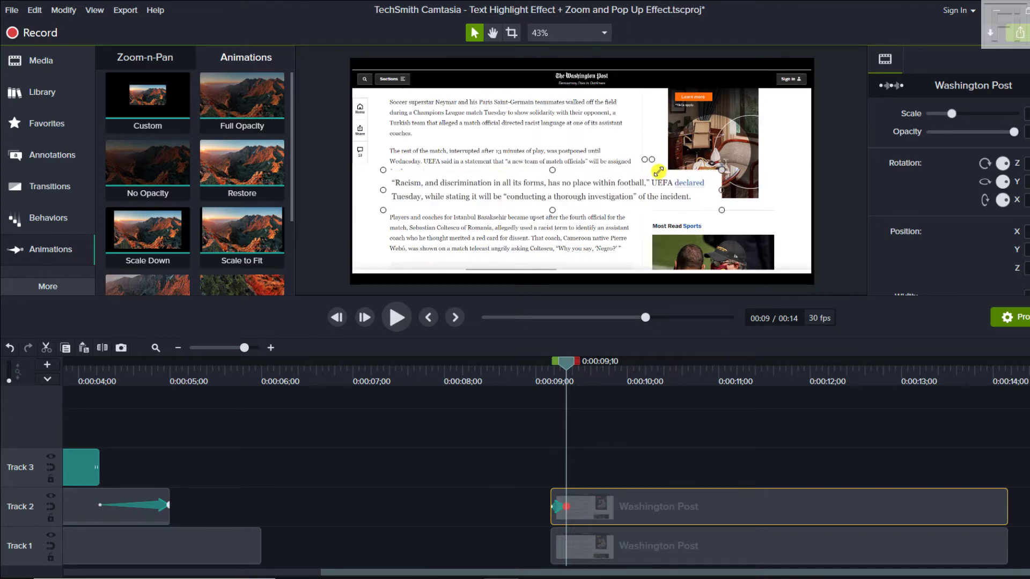
left_click_drag(660, 171, 658, 171)
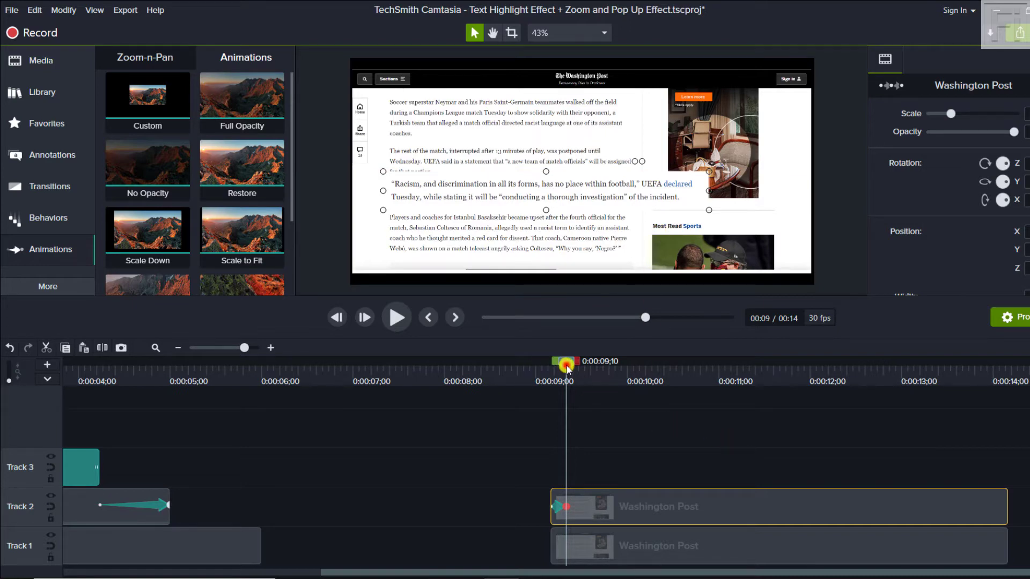
Add a short restore animation near the clip's end returning the quote to normal size.
left_click_drag(567, 366, 986, 368)
left_click(826, 520)
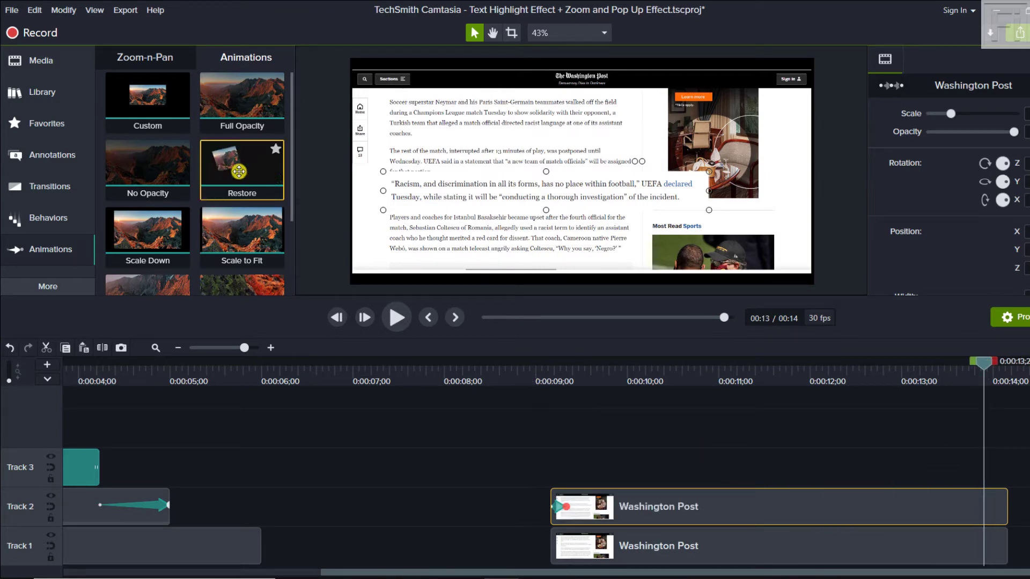
left_click_drag(238, 170, 975, 505)
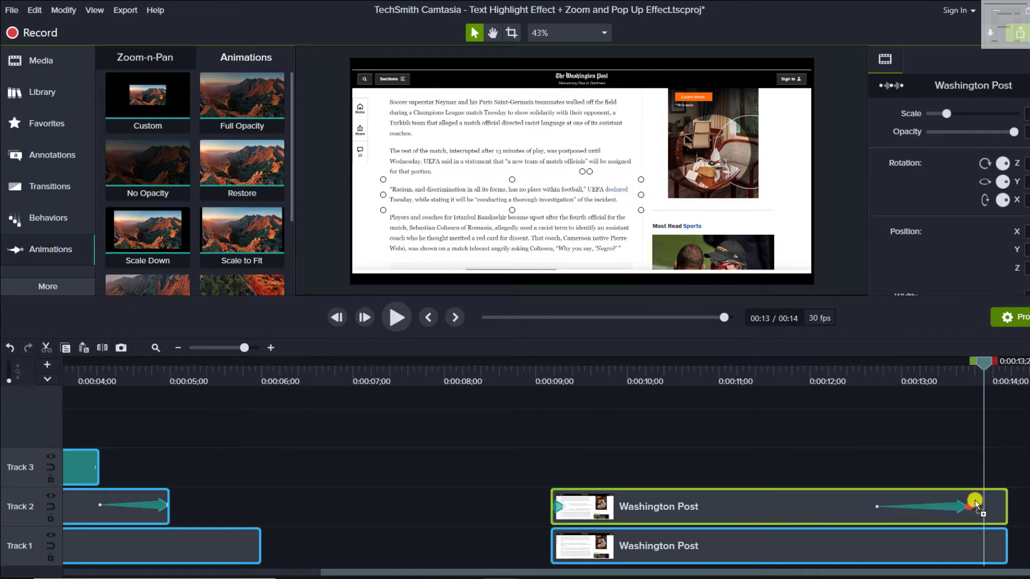
left_click(892, 506)
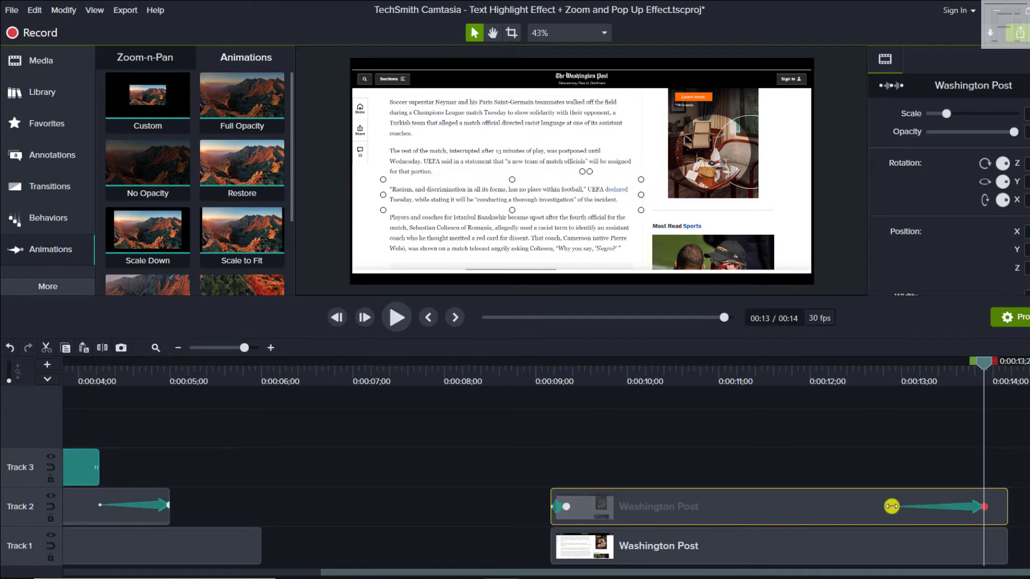
left_click_drag(891, 506, 989, 509)
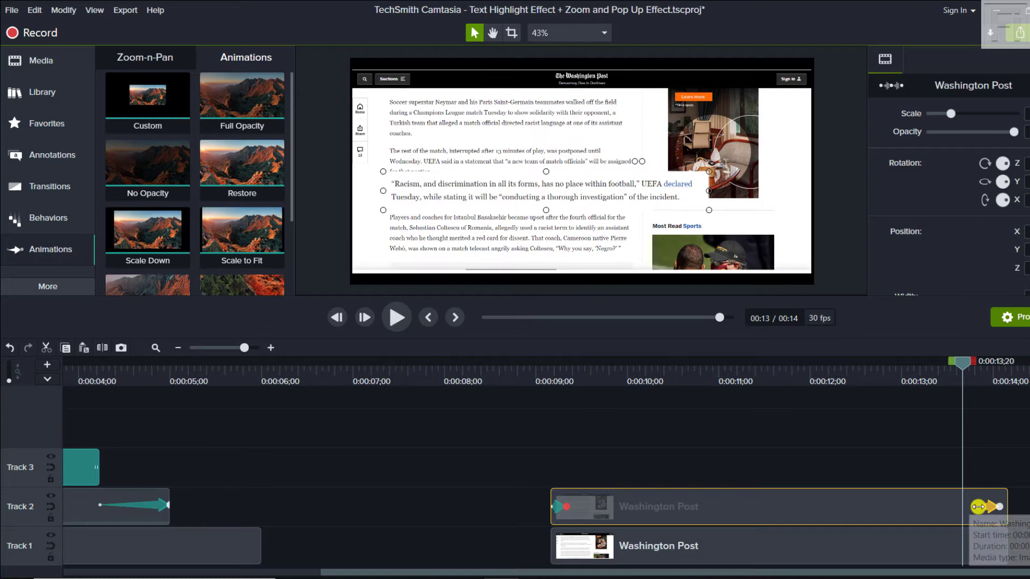
left_click_drag(969, 506, 956, 509)
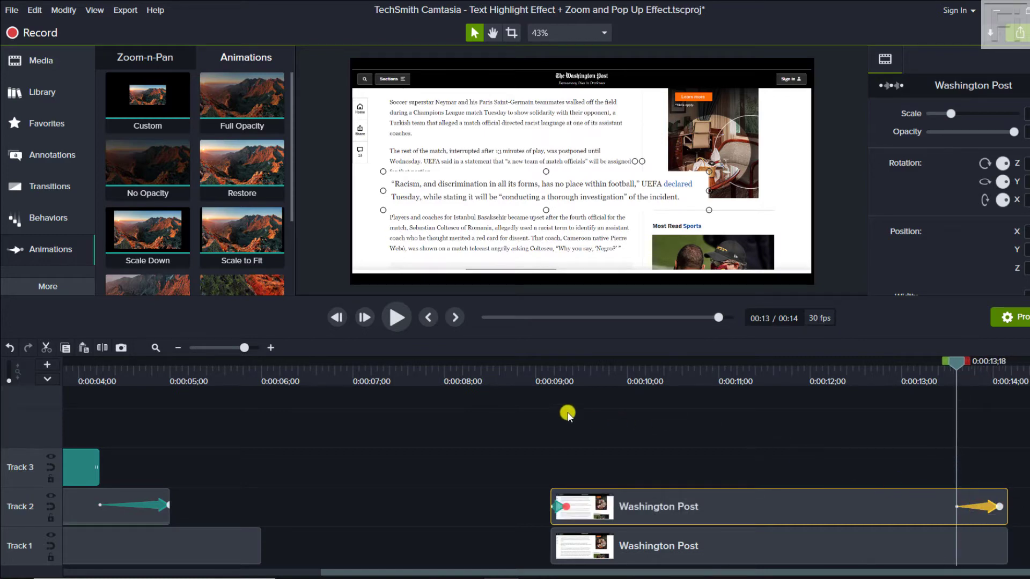
left_click(573, 377)
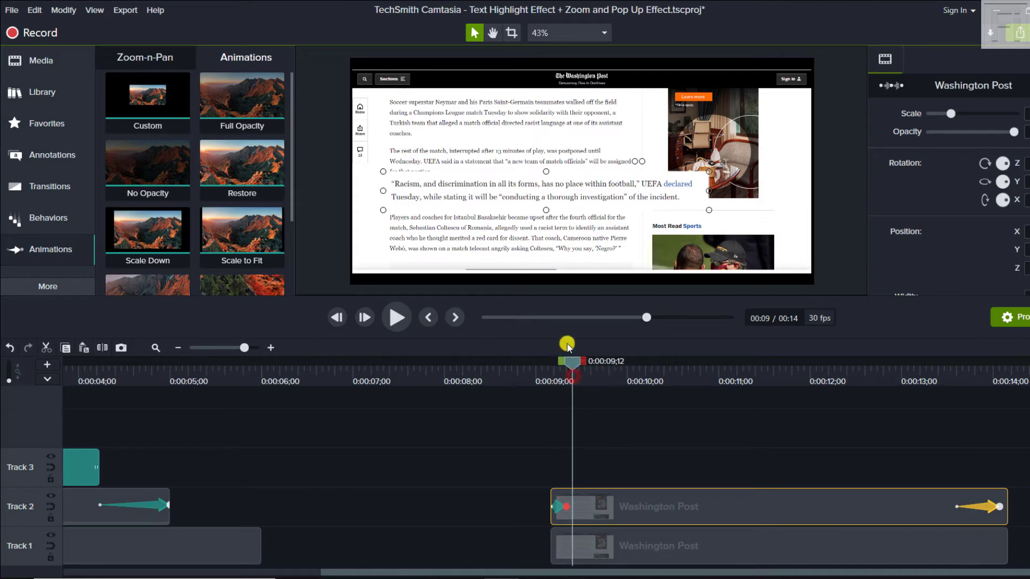
Give the quote clip a white Border visual effect with thickness 10.
left_click(40, 287)
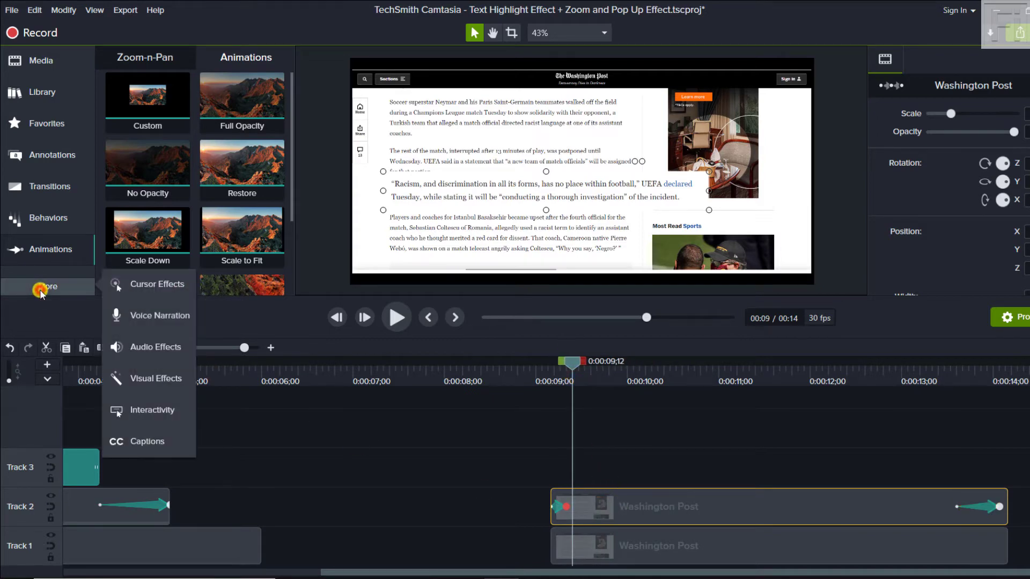
left_click(155, 379)
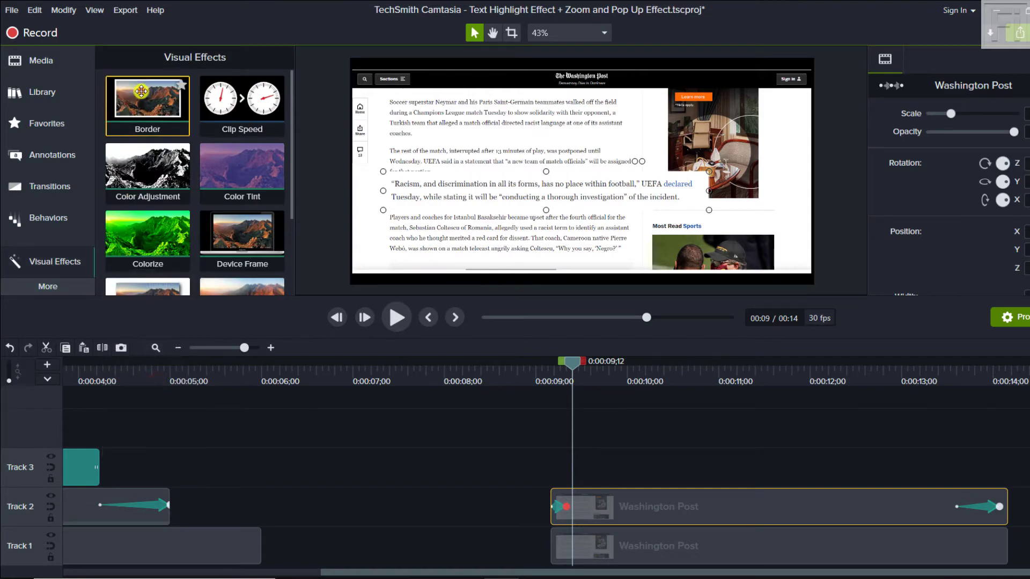
left_click_drag(141, 91, 610, 495)
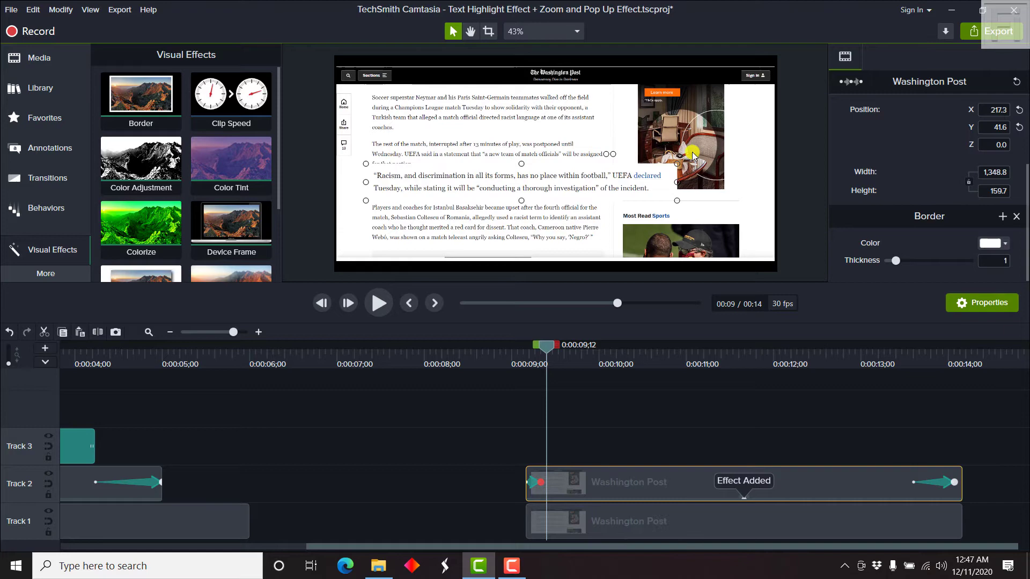
left_click(1001, 261)
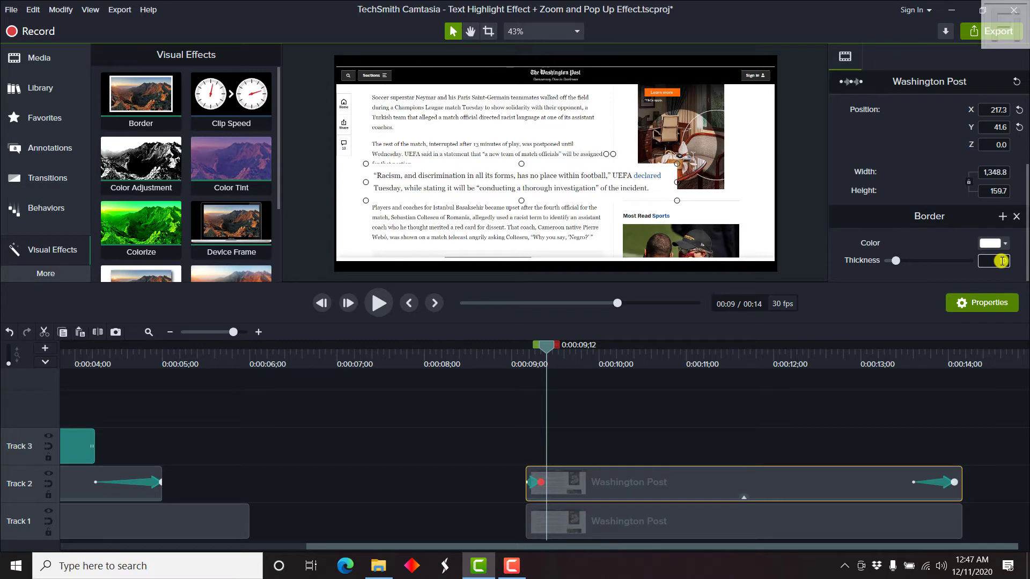
type("10")
key("Return")
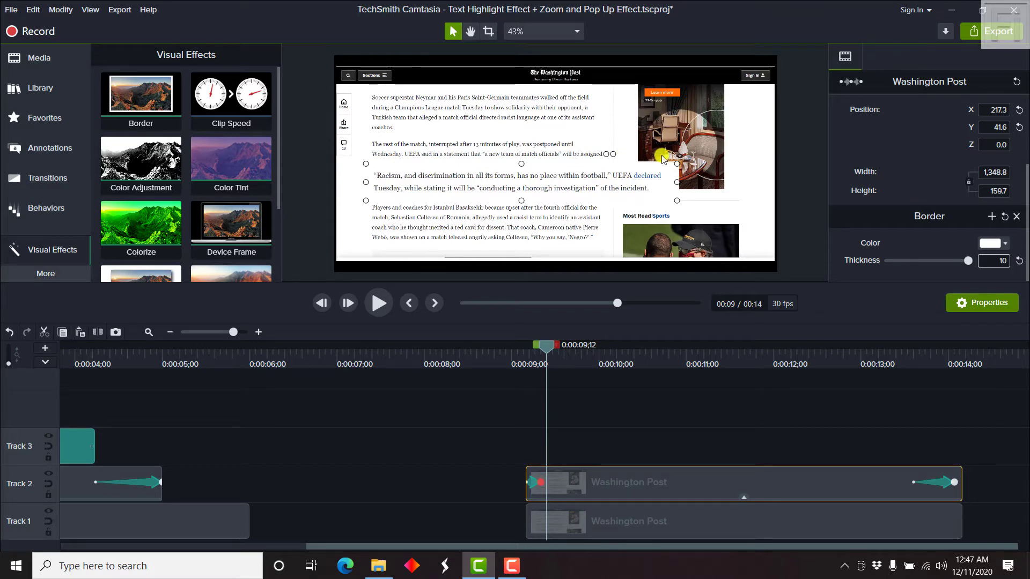
left_click(1000, 243)
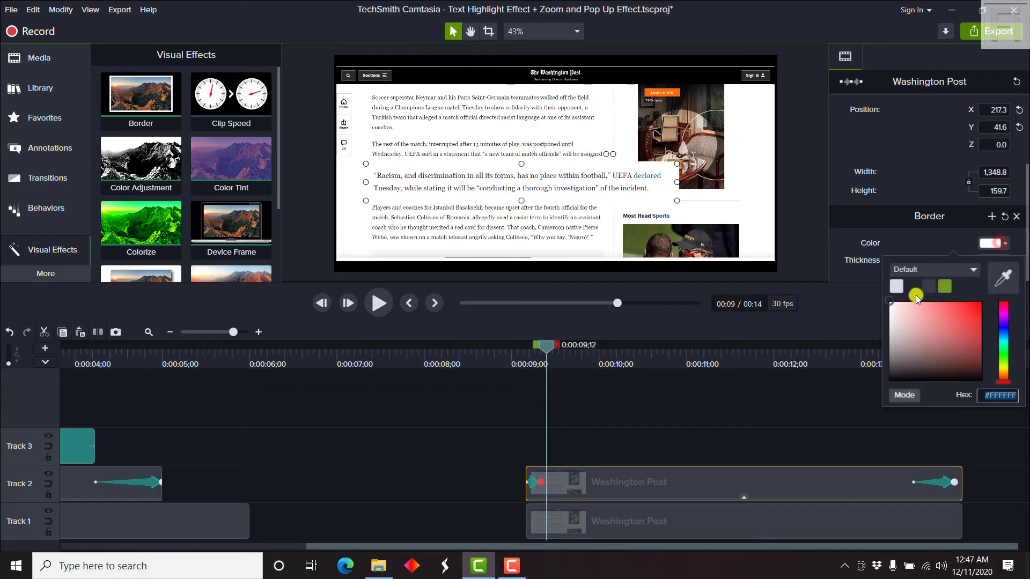
left_click(963, 315)
left_click(975, 313)
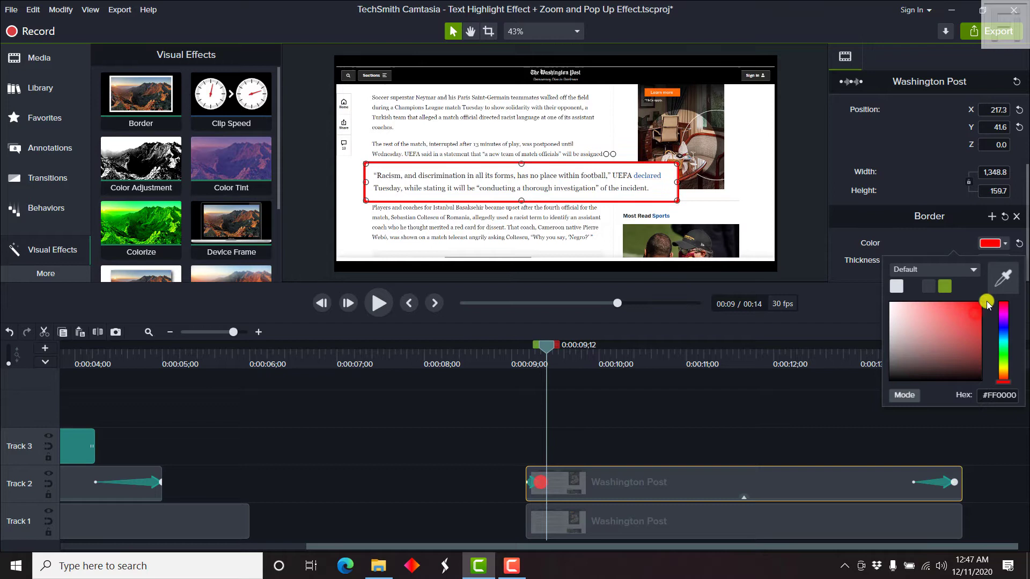
left_click_drag(980, 304, 856, 302)
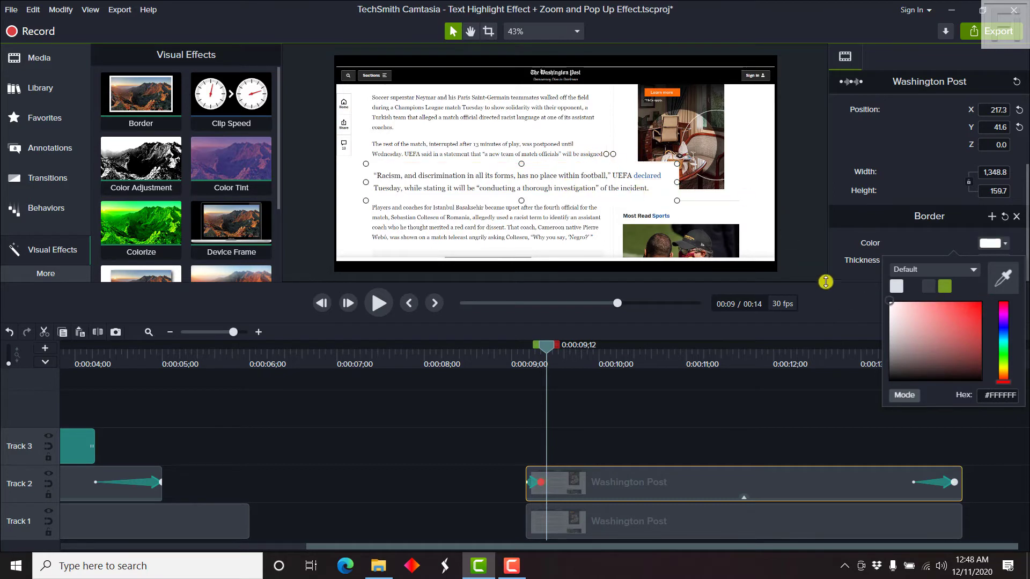
left_click(756, 432)
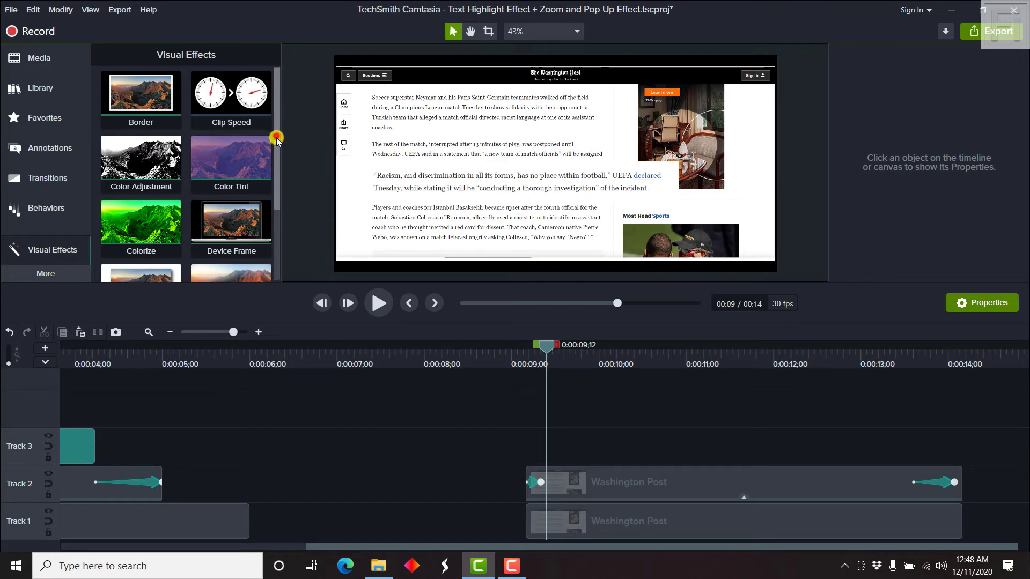
left_click_drag(276, 135, 276, 242)
Add a Drop Shadow to the quote clip and set the playhead to 9;10.
mouse_move(141, 179)
left_mouse_down()
mouse_move(450, 337)
mouse_move(607, 482)
left_mouse_up()
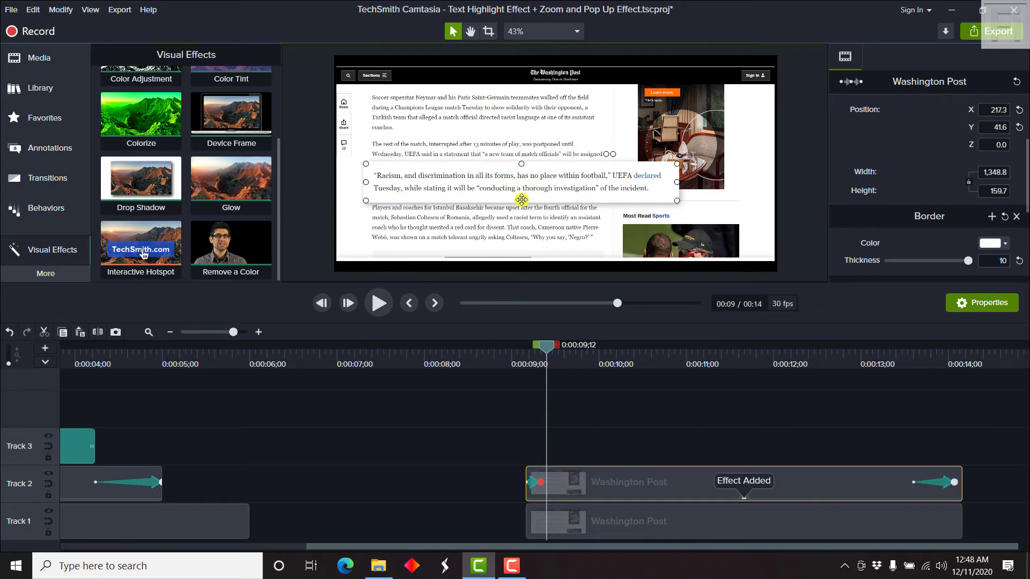
left_click(646, 451)
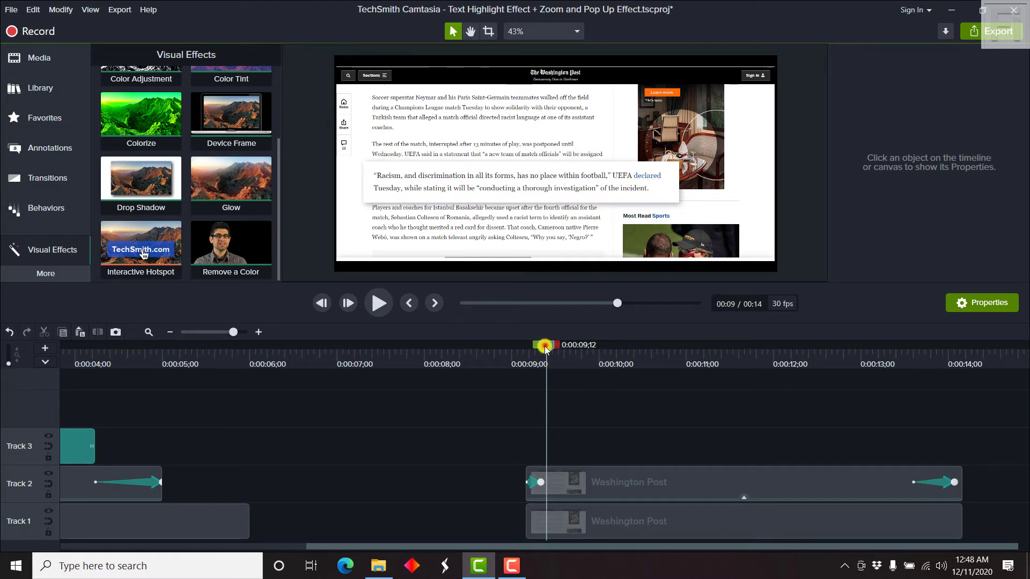
left_click_drag(546, 348, 541, 349)
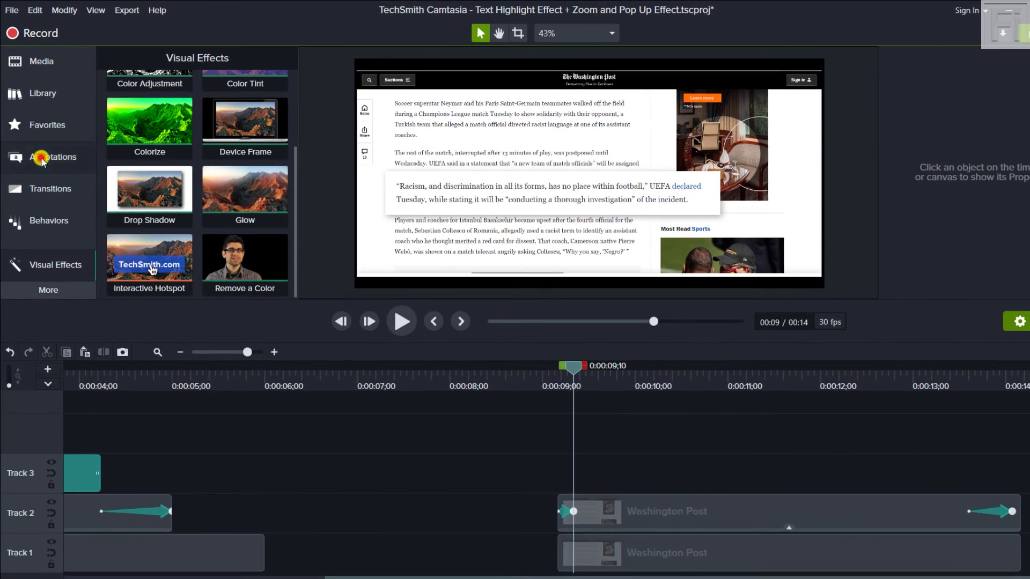
Place a white rectangle shape on Track 3 at 9;10 and trim it to end before the quote clip.
left_click(45, 152)
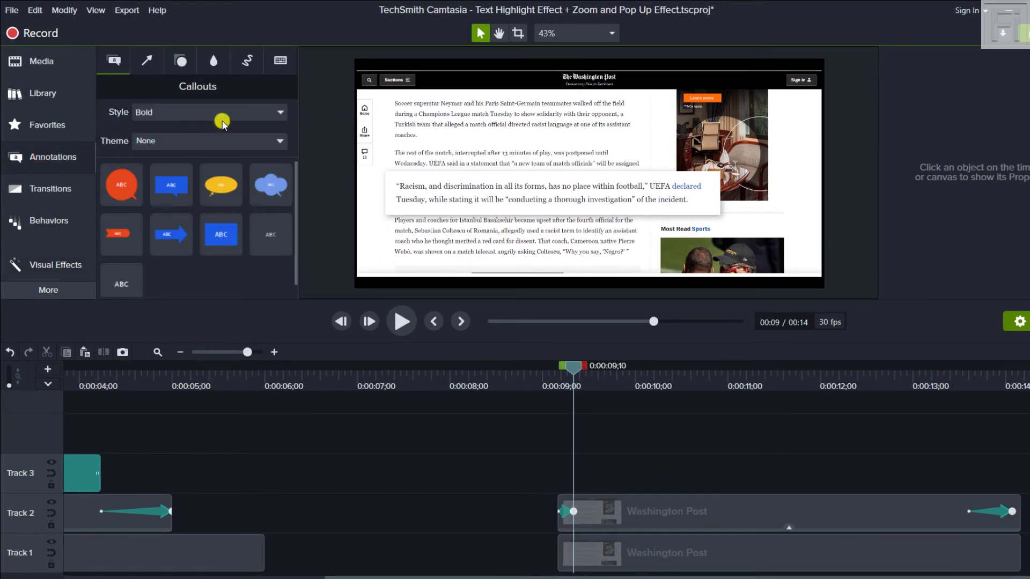
left_click(181, 62)
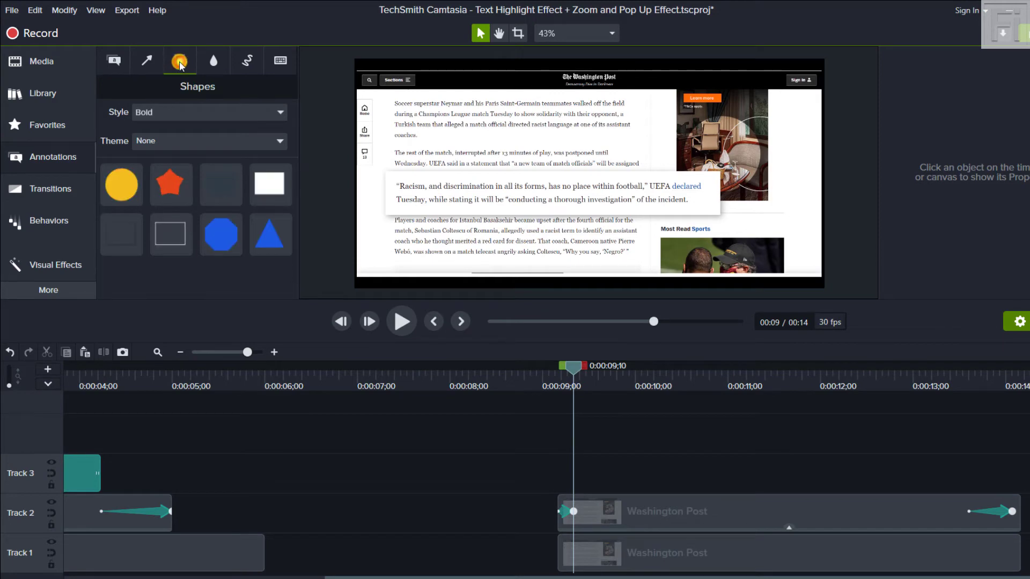
left_click(270, 184)
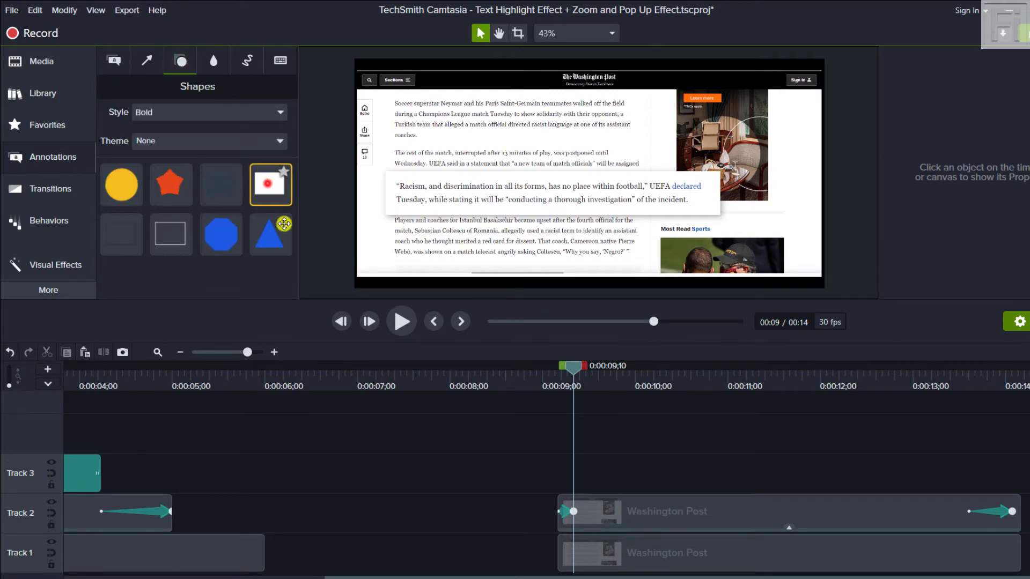
left_click_drag(283, 223, 577, 469)
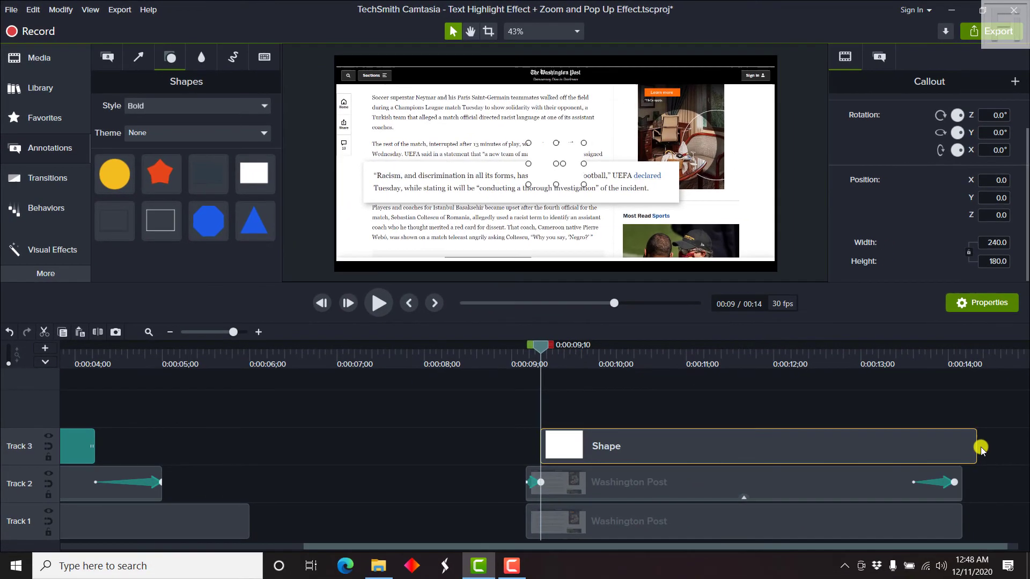
left_click_drag(976, 449, 912, 450)
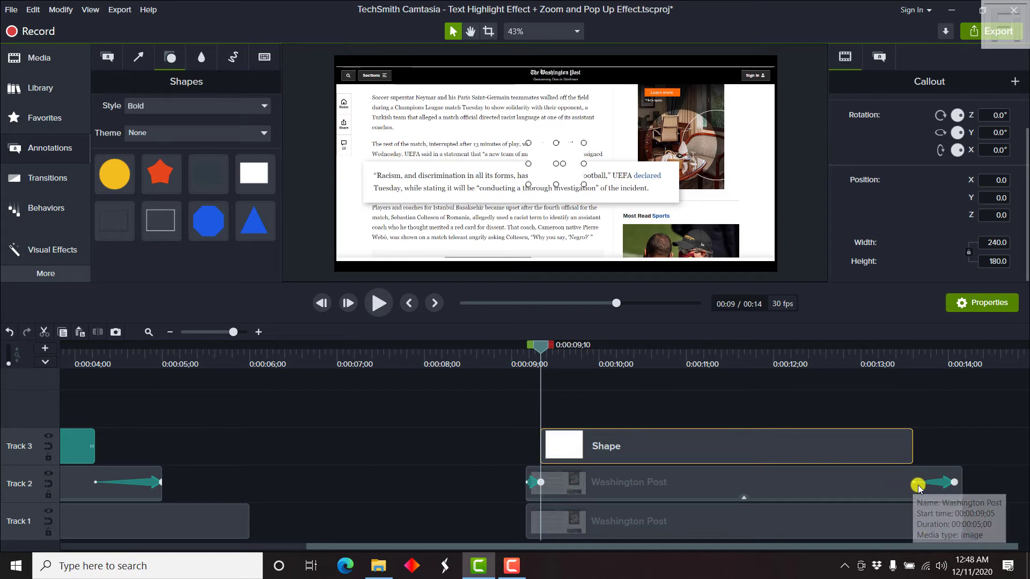
left_click_drag(960, 483, 955, 487)
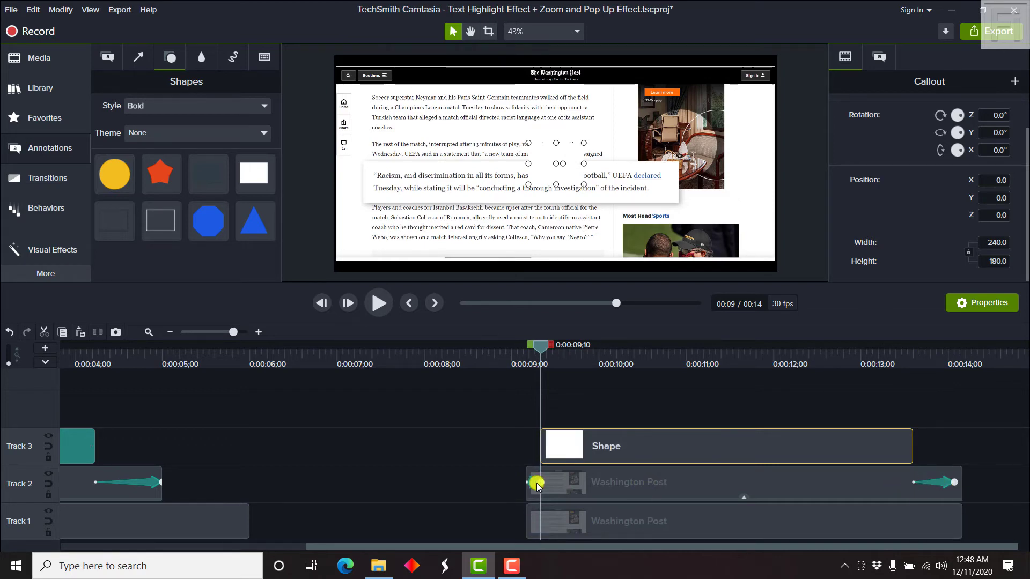
left_click_drag(528, 482, 540, 481)
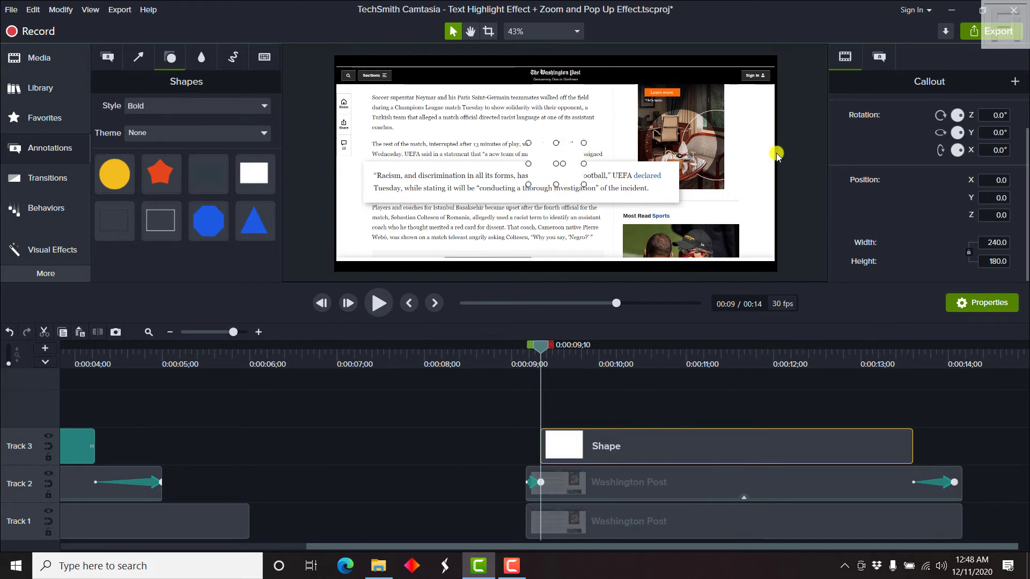
Set the rectangle's fill colour to yellow, hex FFFF00.
left_click(879, 56)
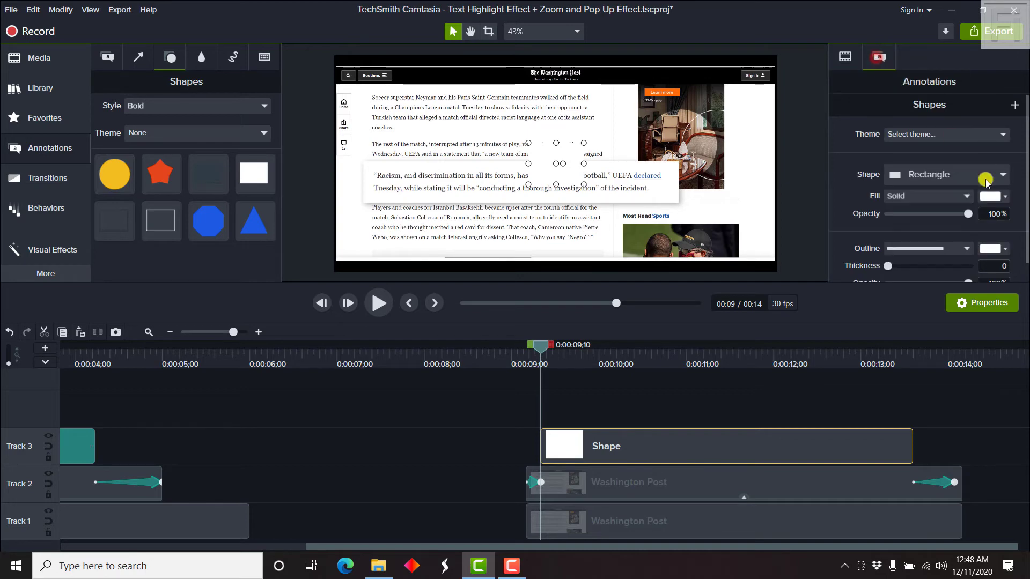
left_click(993, 197)
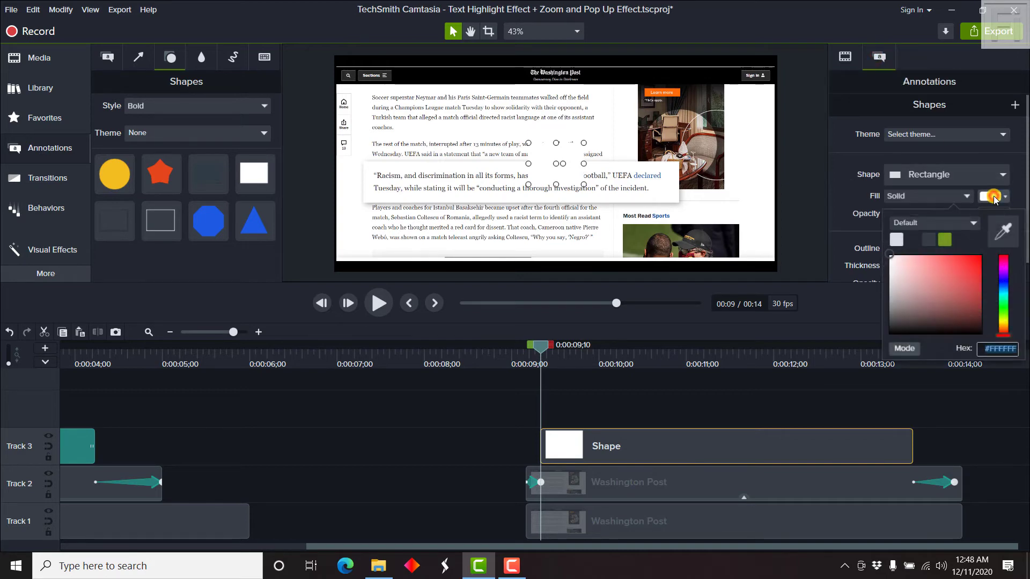
left_click(1003, 352)
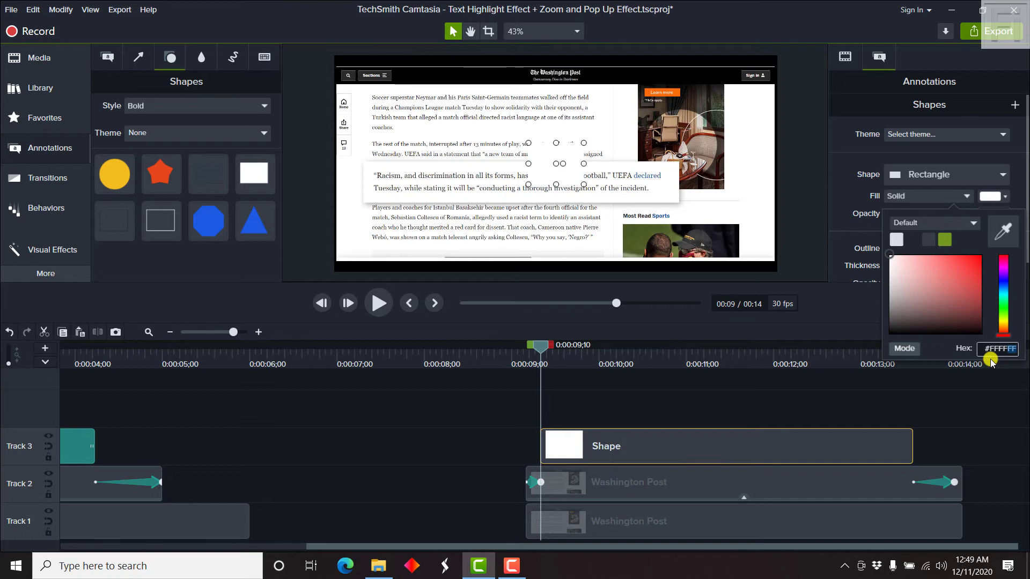
type("00")
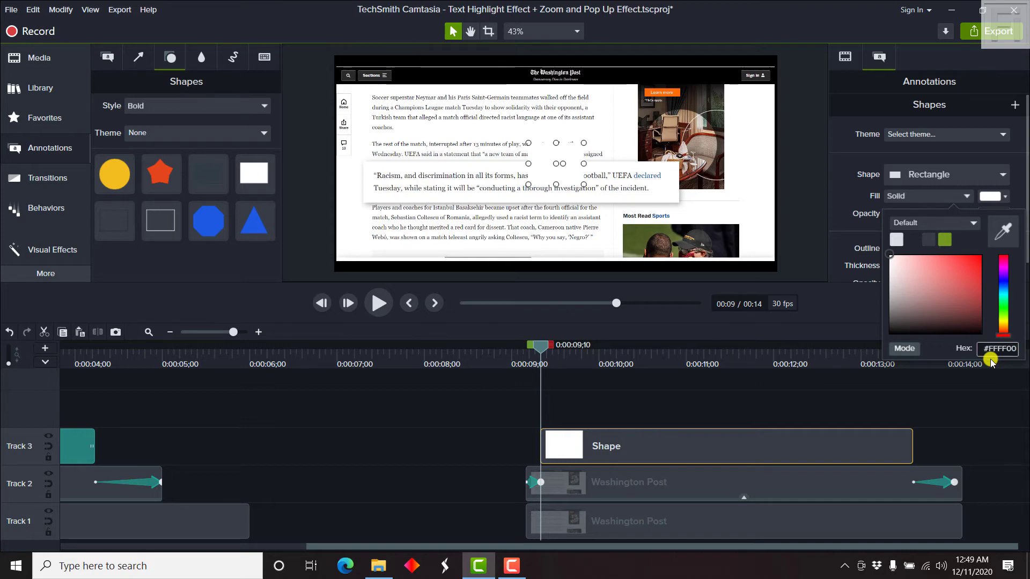
key("Return")
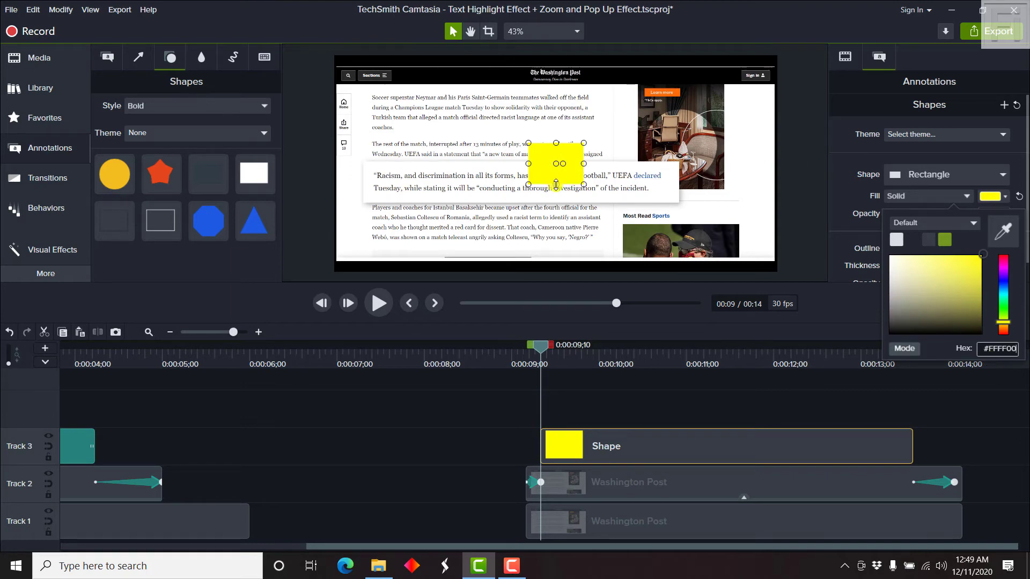
Resize the yellow rectangle into a thin 53% opacity bar covering the quote's first line.
mouse_move(555, 186)
left_mouse_down()
mouse_move(555, 157)
mouse_move(393, 176)
left_mouse_up()
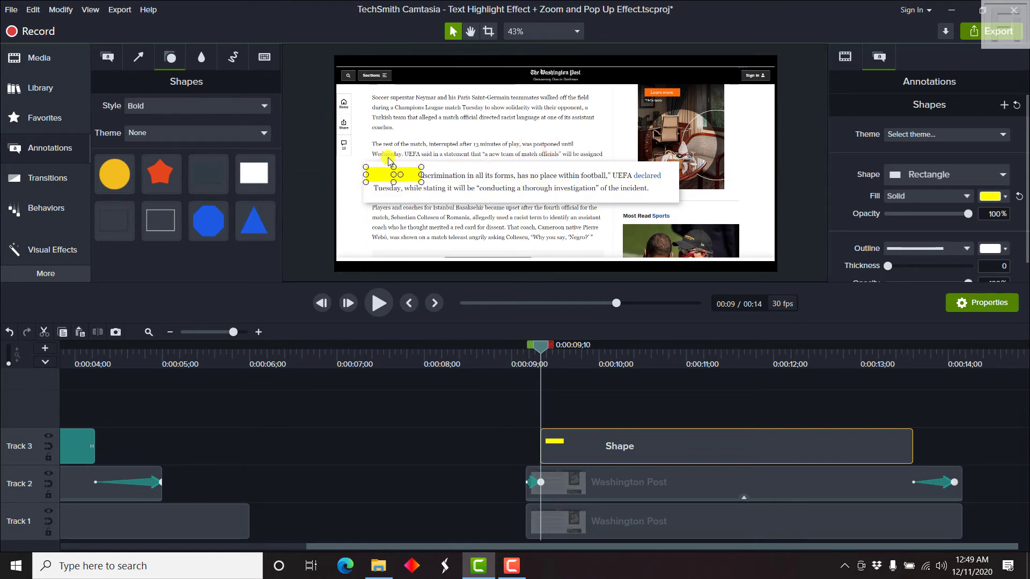
left_click_drag(395, 167, 390, 175)
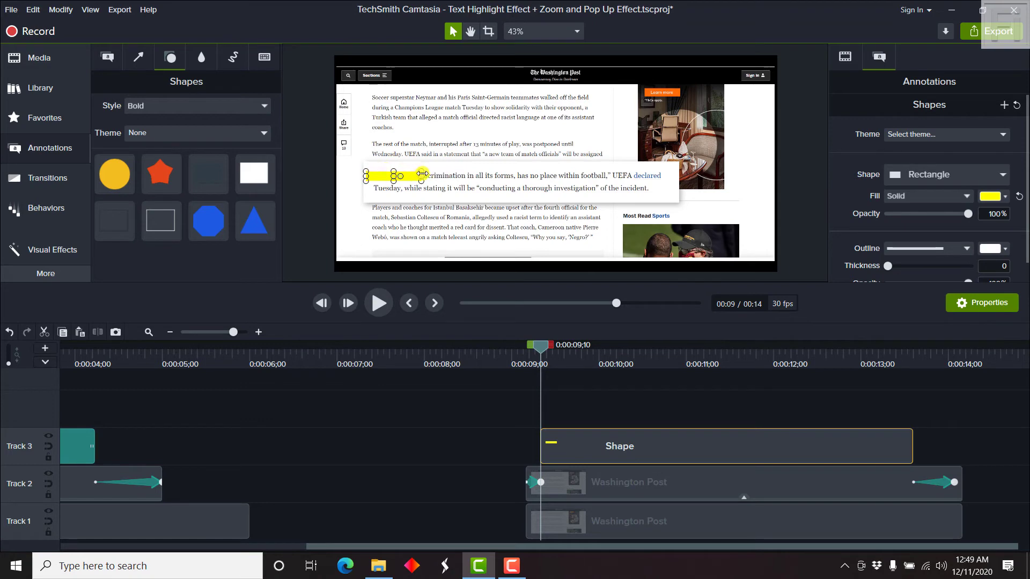
left_click_drag(422, 175, 613, 163)
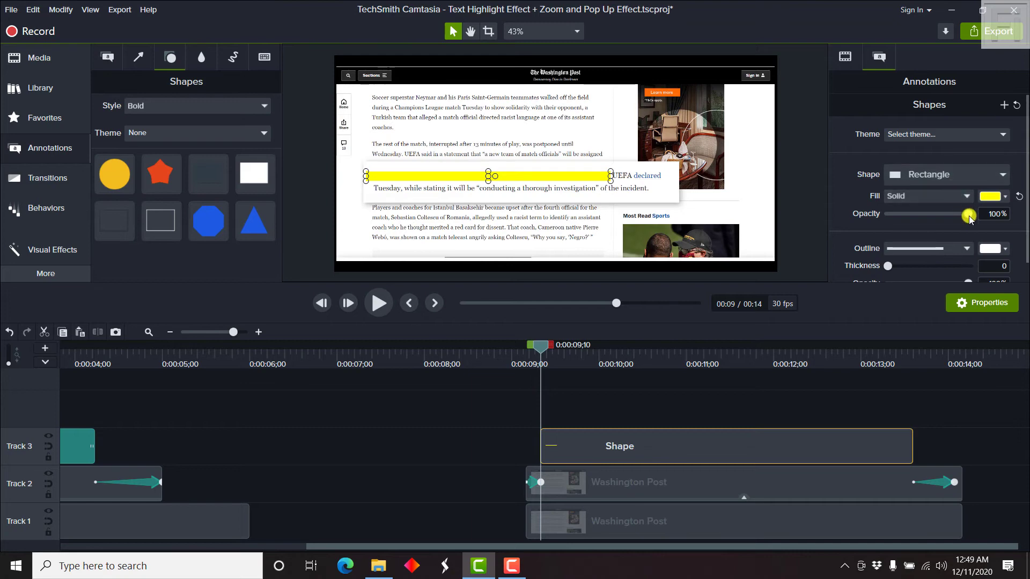
left_click_drag(968, 215, 930, 215)
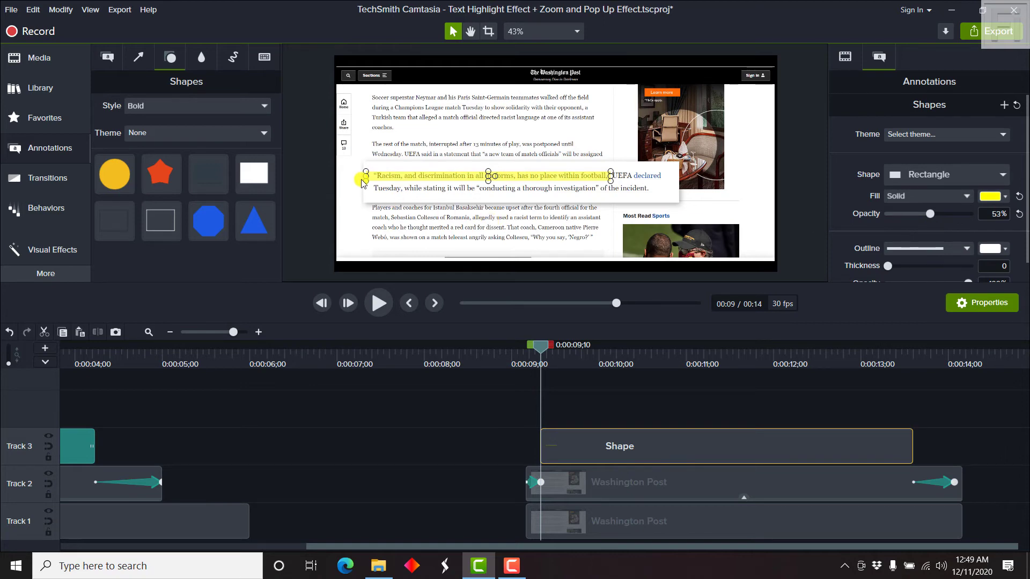
left_click_drag(367, 177, 373, 178)
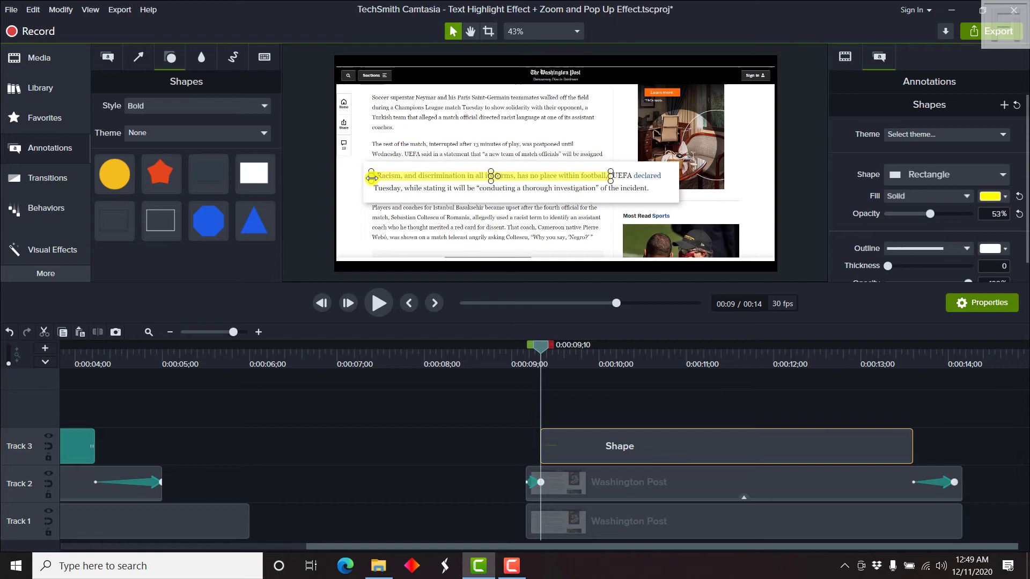
left_click(310, 205)
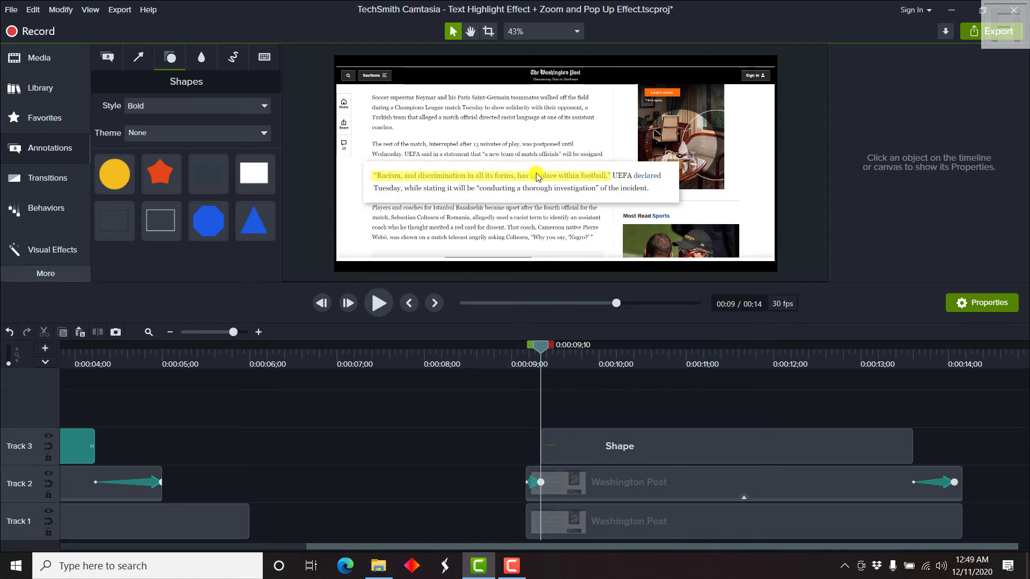
left_click(652, 451)
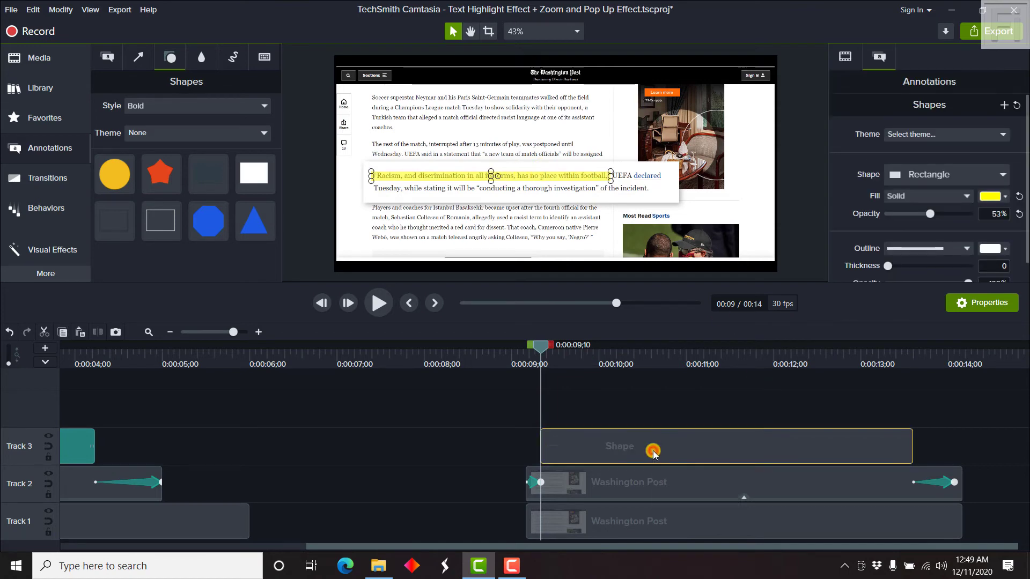
left_click_drag(540, 354, 520, 365)
key("space")
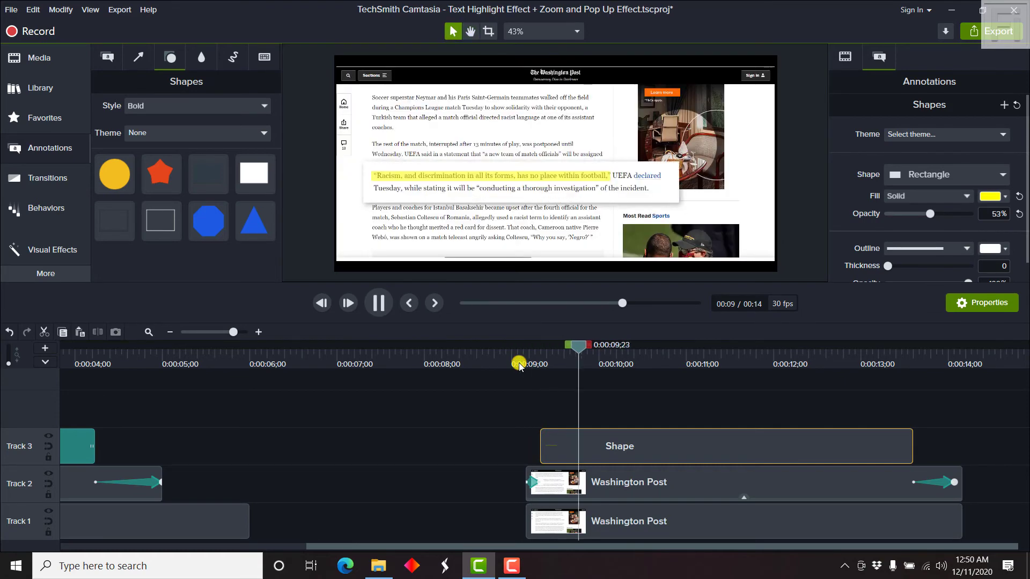
key("space")
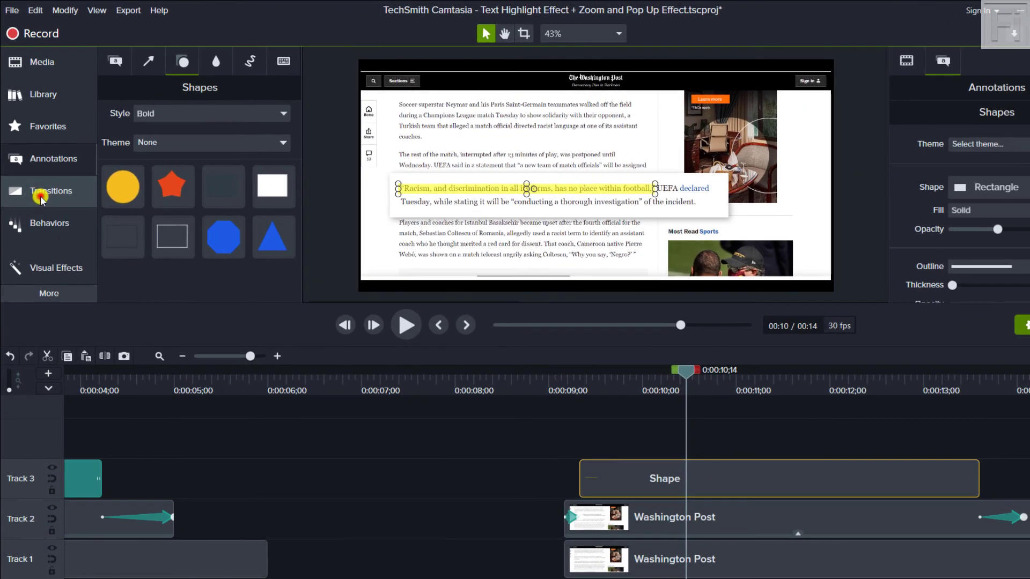
Apply a lengthened Slide right transition to the Shape clip and scrub through the reveal.
left_click(47, 178)
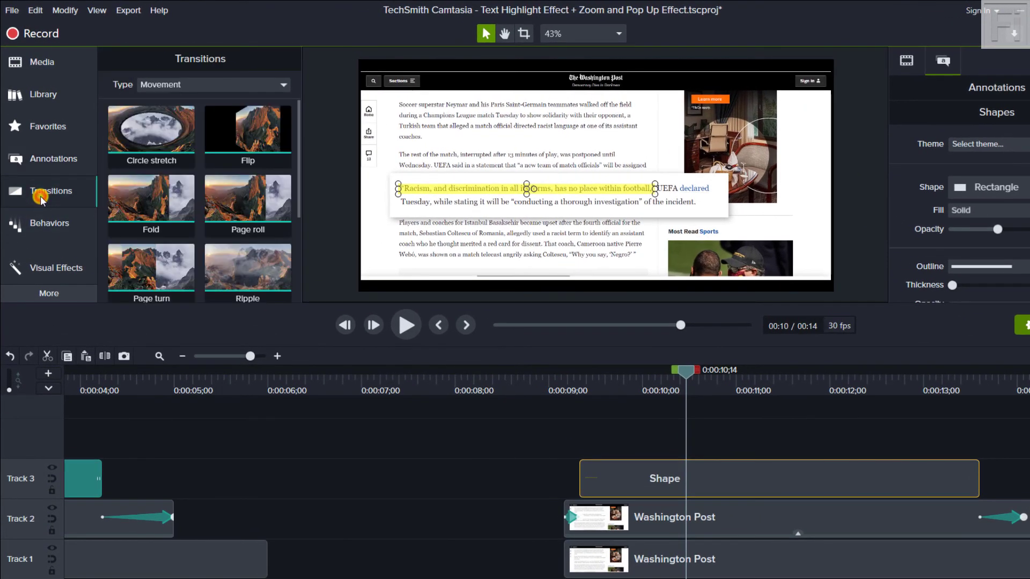
left_click_drag(296, 153, 296, 265)
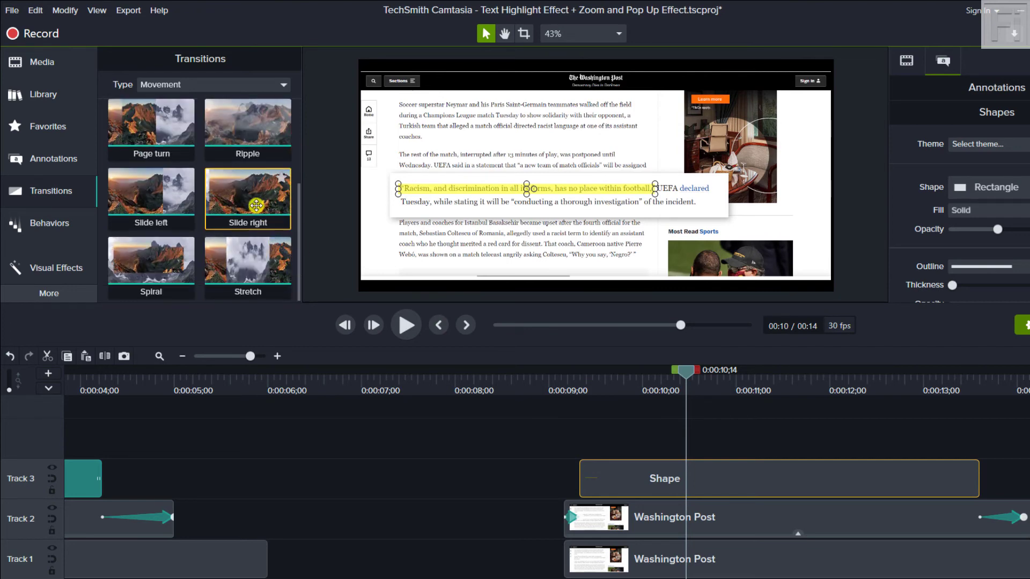
mouse_move(248, 198)
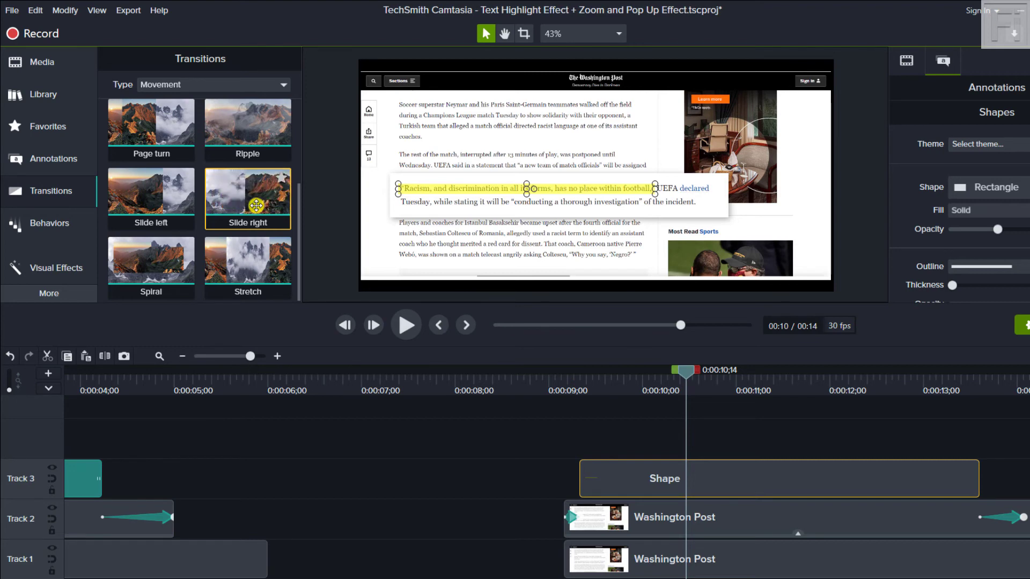
left_click_drag(256, 206, 622, 471)
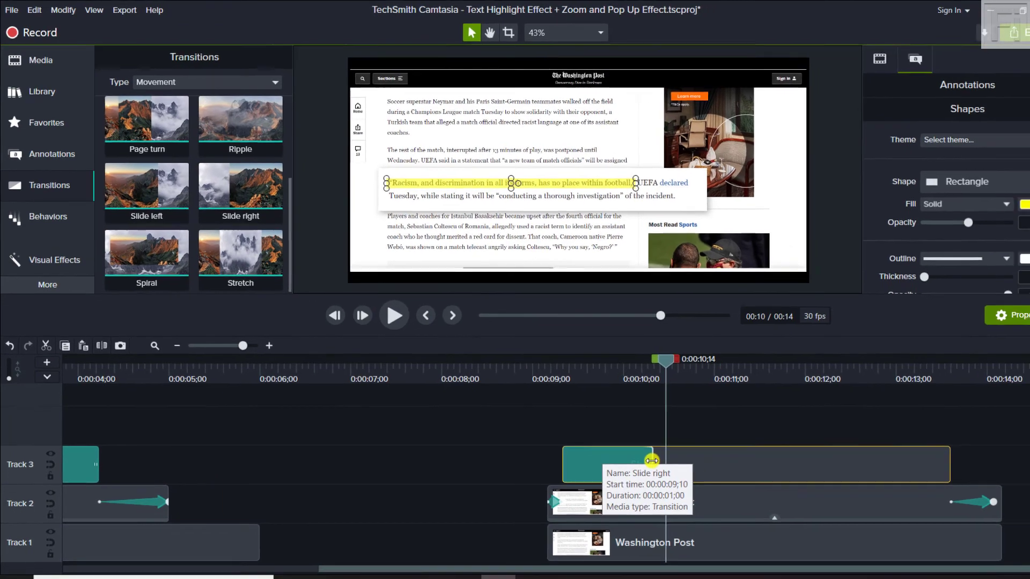
left_click(644, 475)
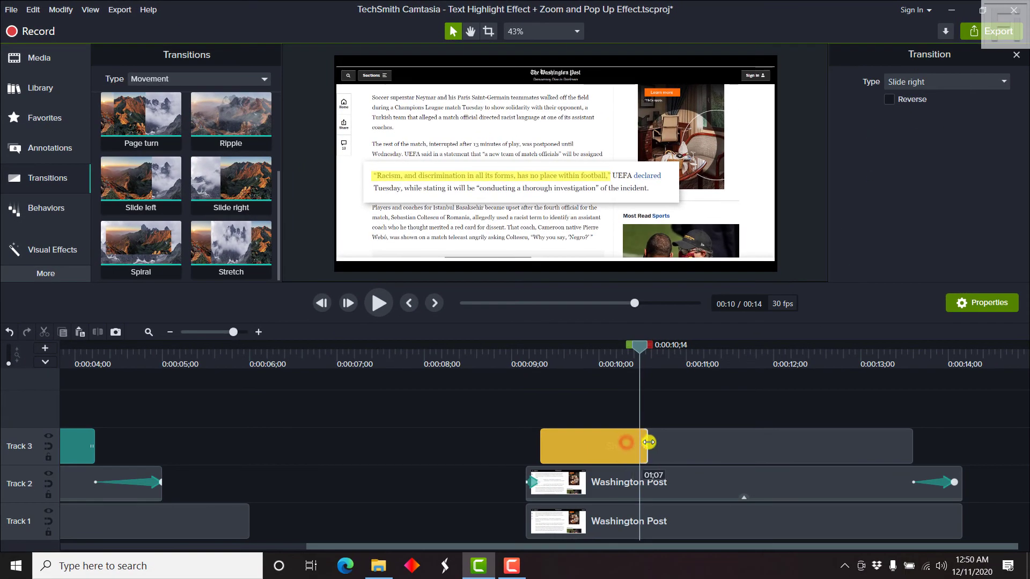
left_click_drag(649, 443, 854, 453)
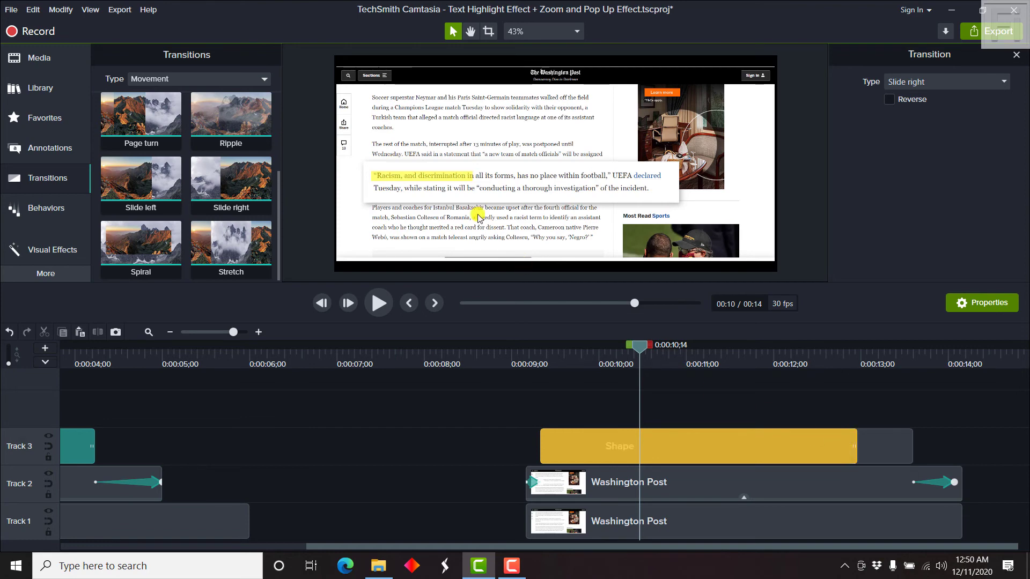
left_click_drag(639, 349, 544, 359)
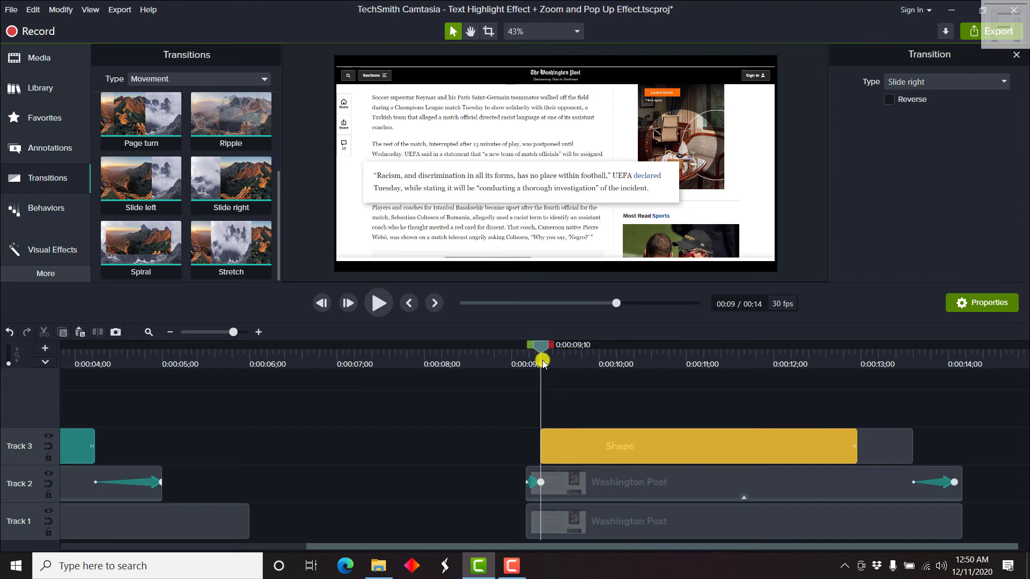
mouse_move(544, 360)
left_mouse_down()
mouse_move(751, 347)
mouse_move(908, 352)
left_mouse_up()
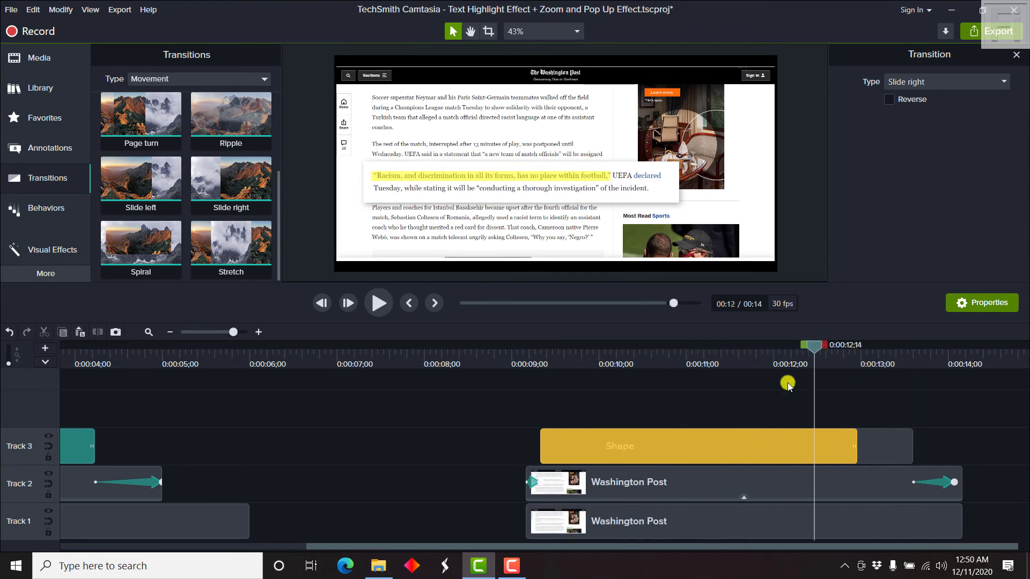
Play back the project from before the highlight clip to review the slide-in.
left_click_drag(908, 351, 467, 366)
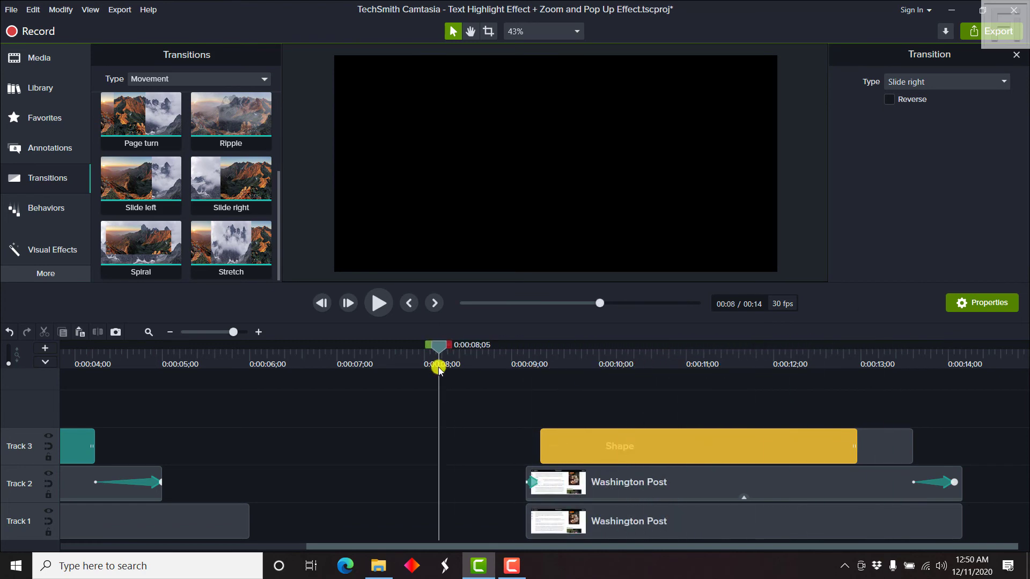
key("space")
left_click(443, 398)
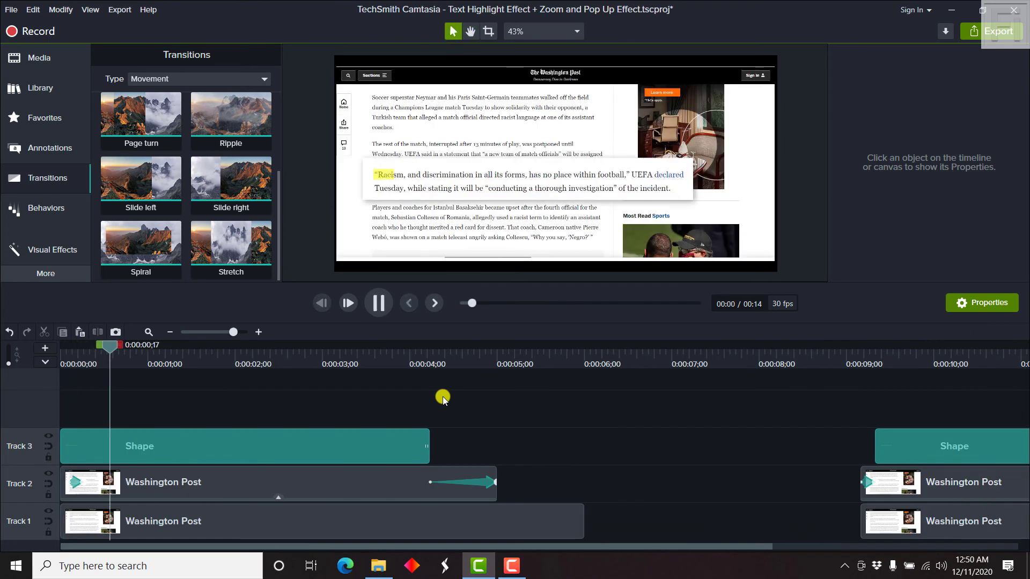
key("space")
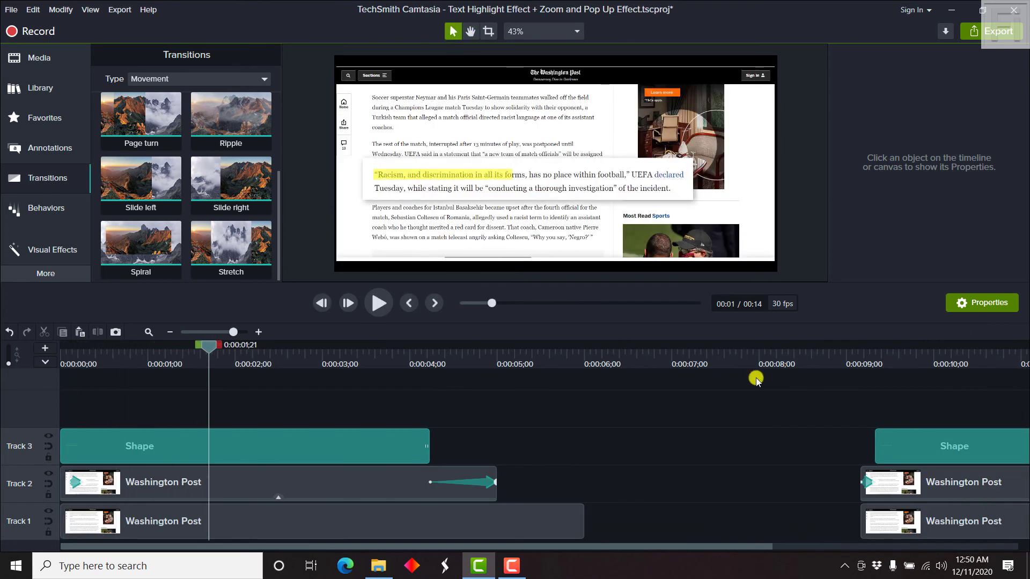
left_click(784, 351)
key("space")
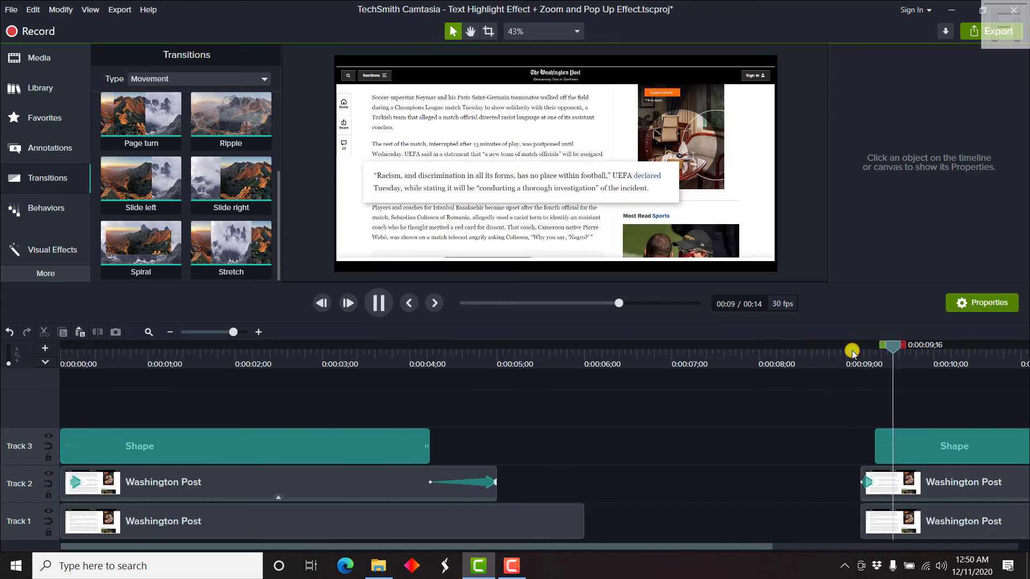
key("space")
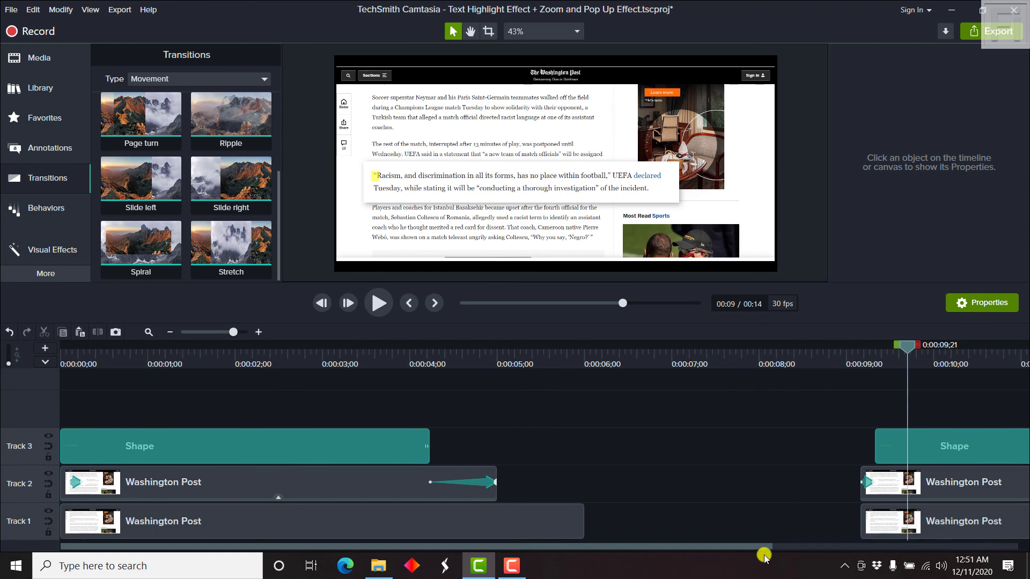
left_click_drag(755, 548, 1023, 531)
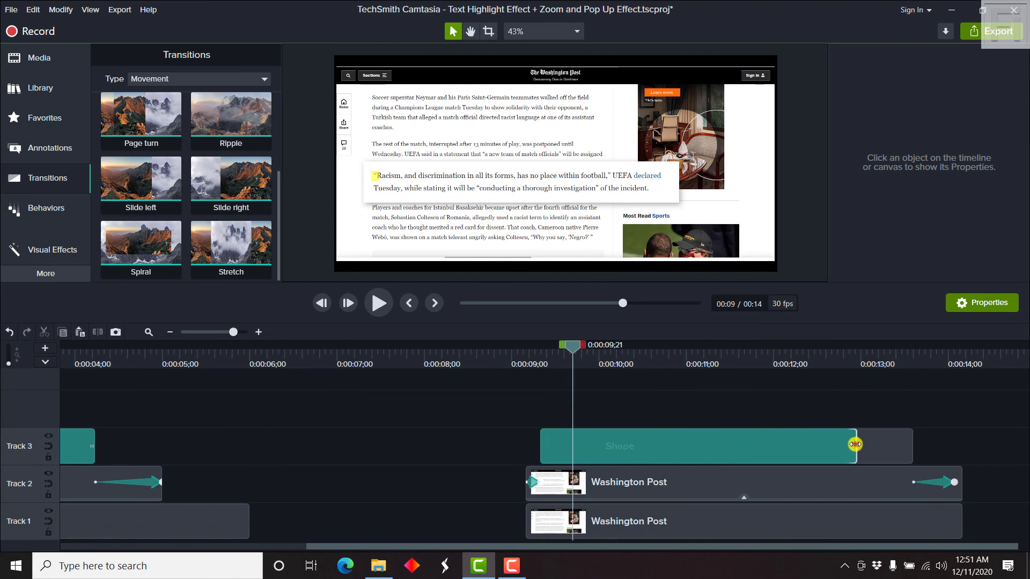
Stretch the Slide right transition almost to the Shape clip's end and replay to check.
left_click_drag(855, 444, 898, 442)
left_click(517, 357)
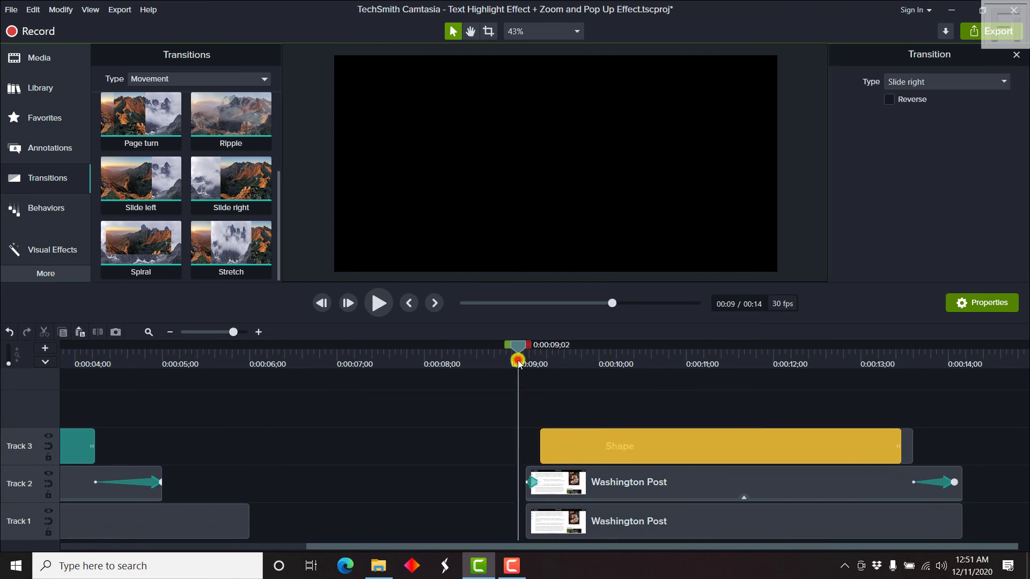
key("space")
left_click(457, 428)
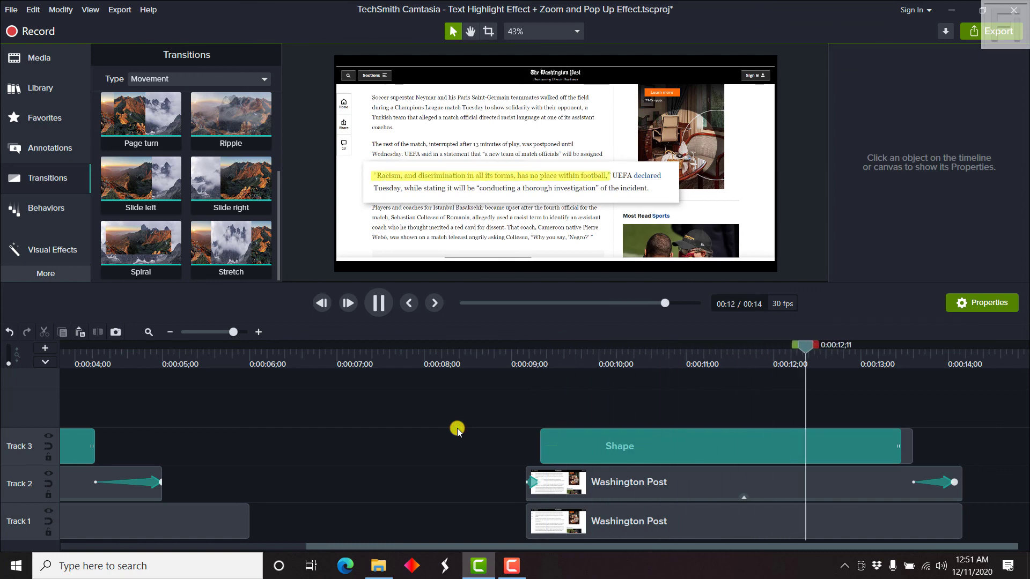
key("space")
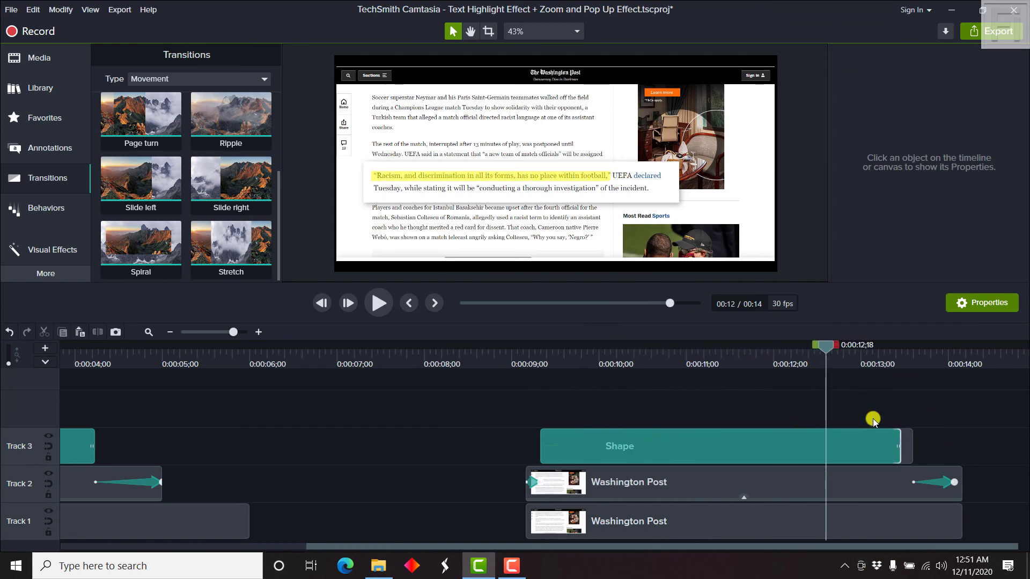